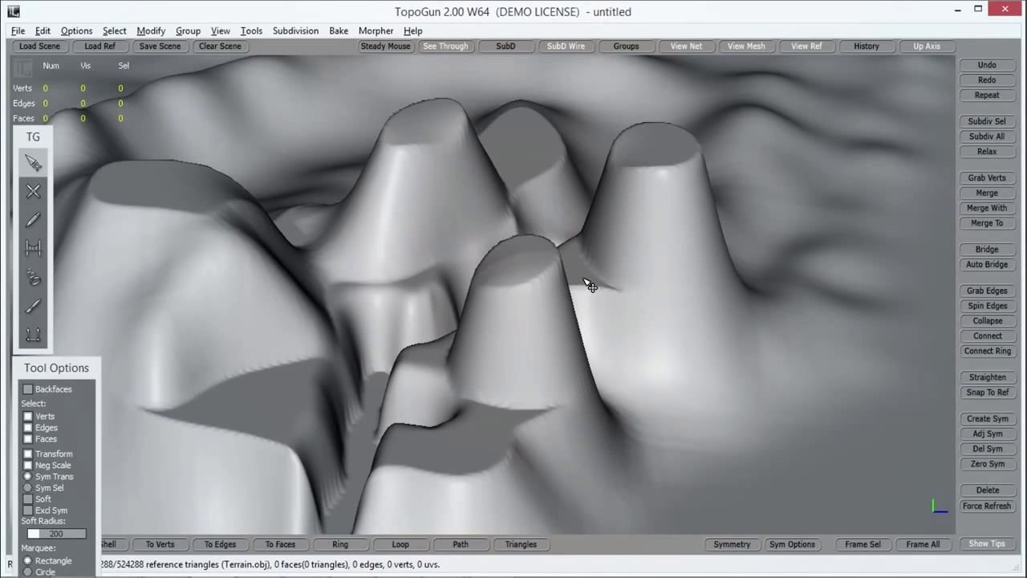
Step: Orbit the terrain to inspect the peaks and activate the SimpleCreate tool
middle_drag(598, 282, 538, 289)
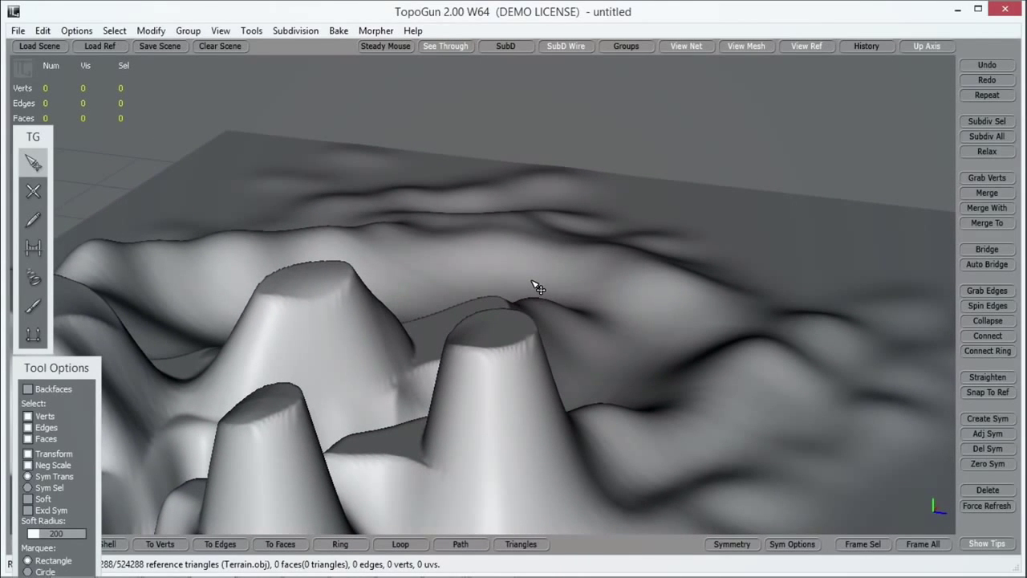
middle_drag(536, 279, 433, 352)
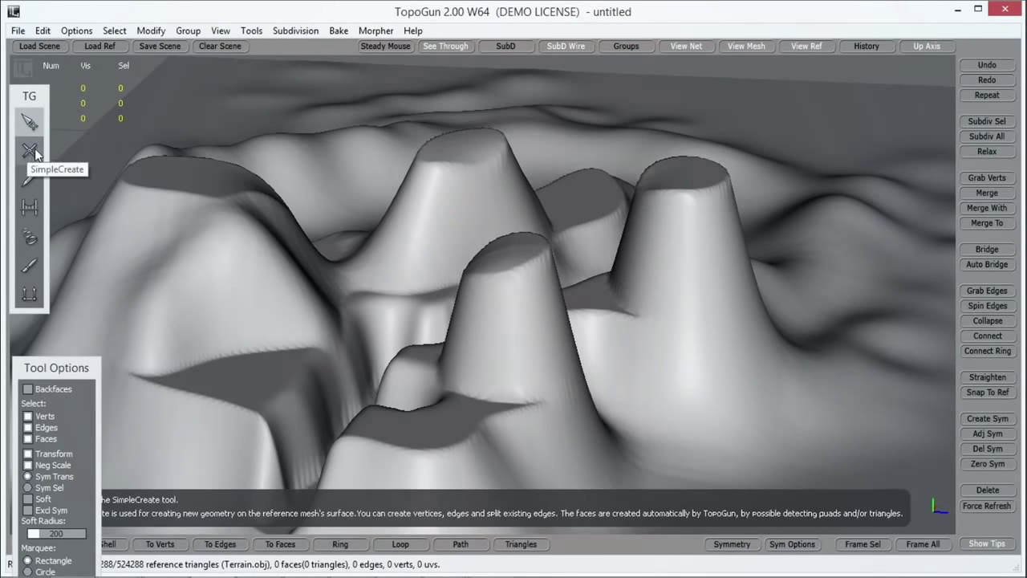
click(32, 153)
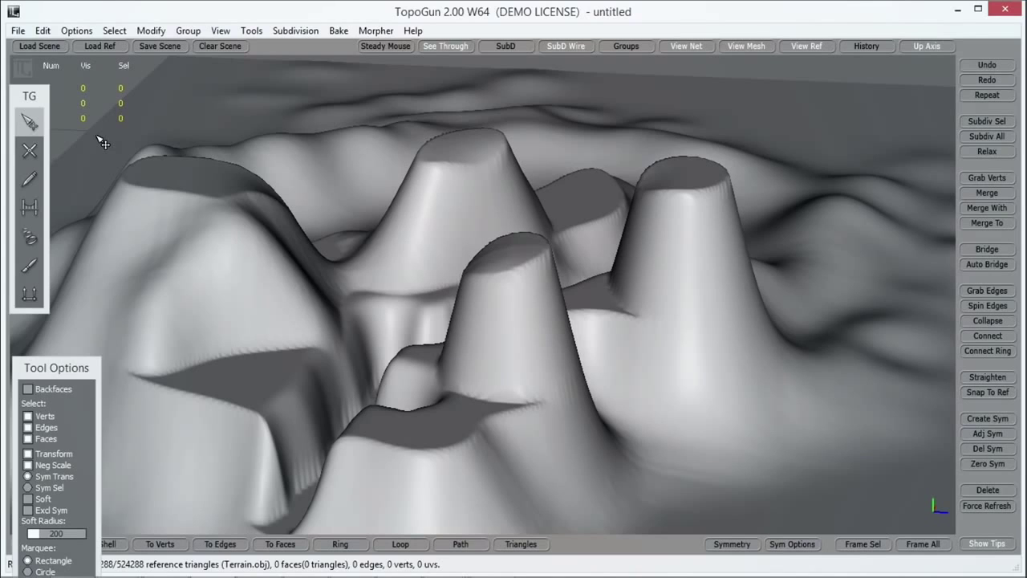
click(30, 151)
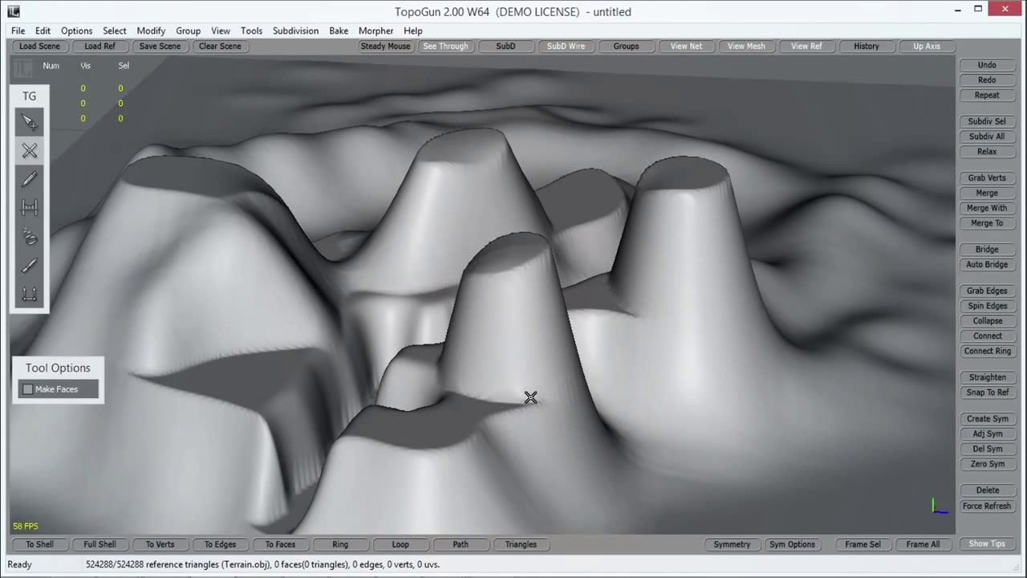
Step: Zoom in on the crevasse and place the first vertex on the valley floor
scroll(532, 345, up, 8)
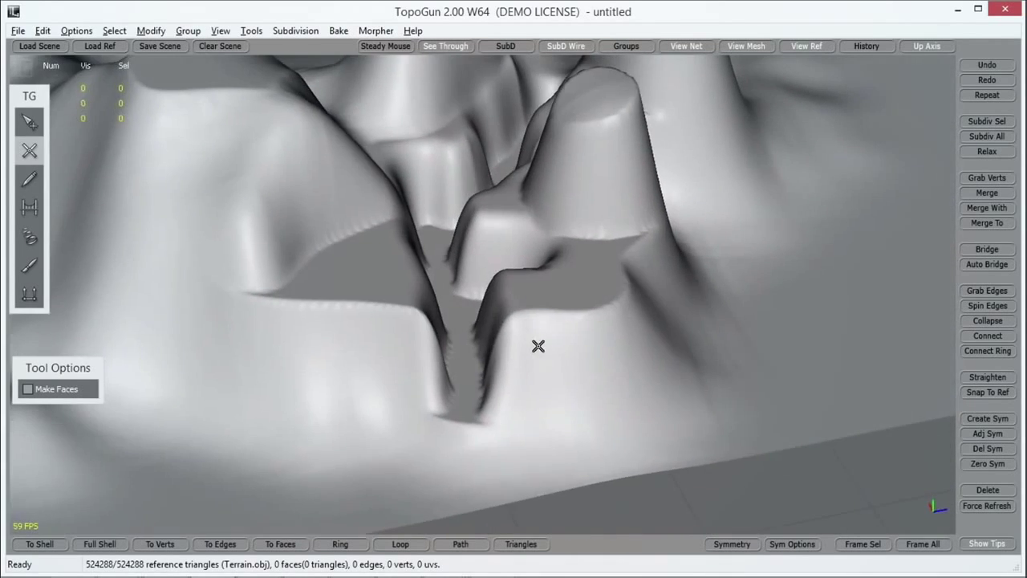
scroll(530, 343, down, 5)
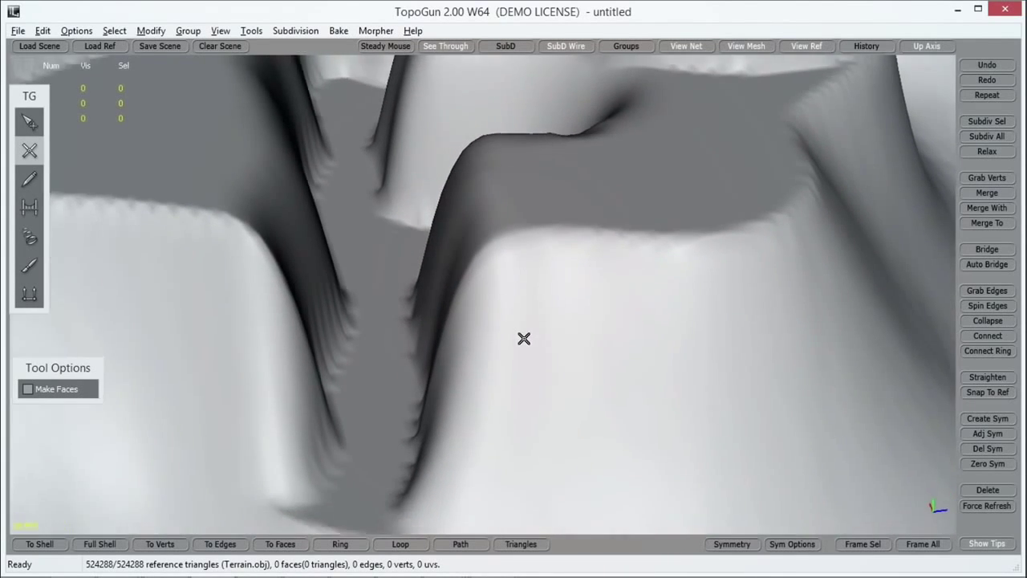
scroll(498, 384, down, 1)
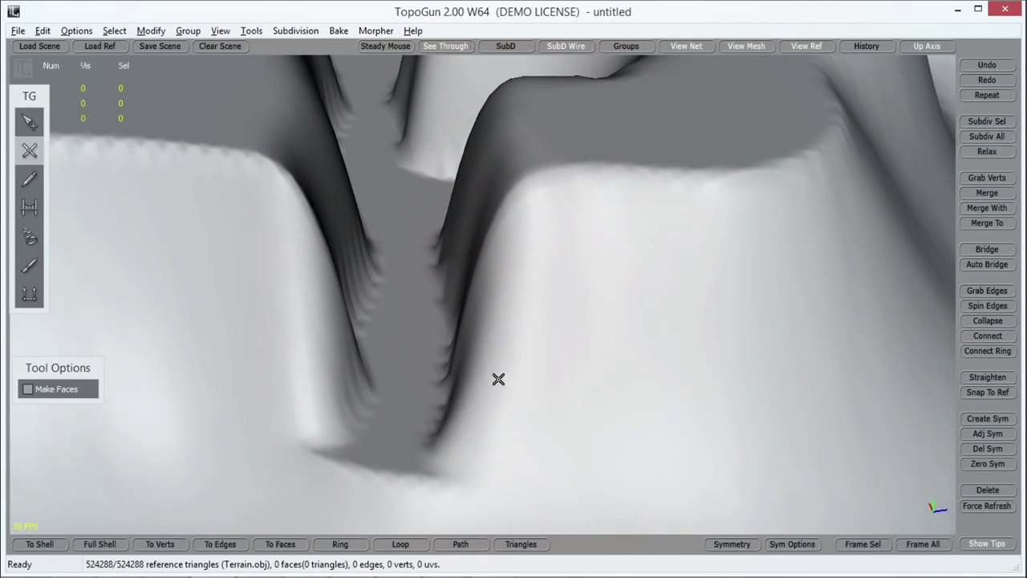
click(32, 153)
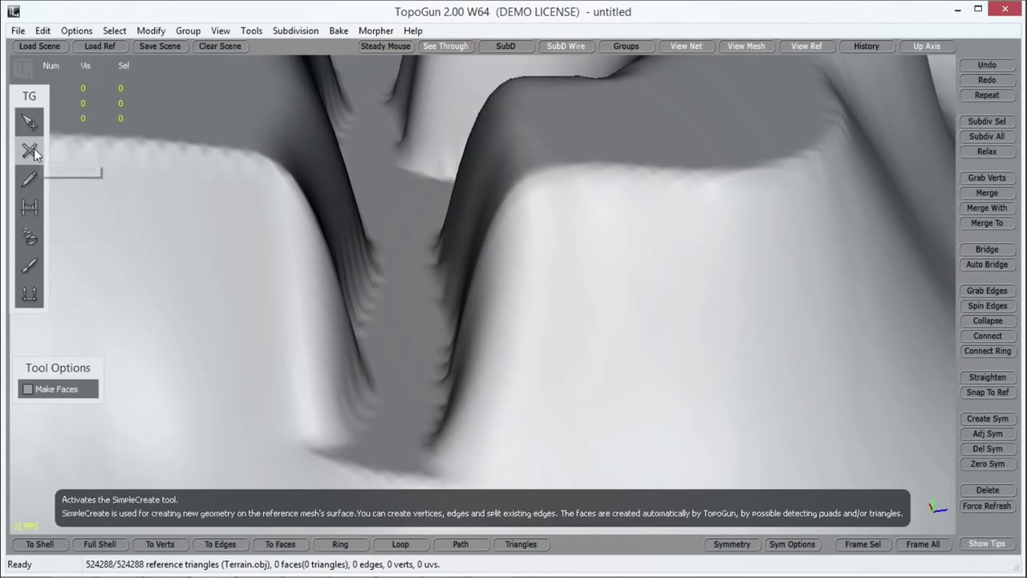
click(430, 475)
Step: Draw the first edges of the vertex chain up the crevasse
drag(431, 474, 594, 462)
click(569, 420)
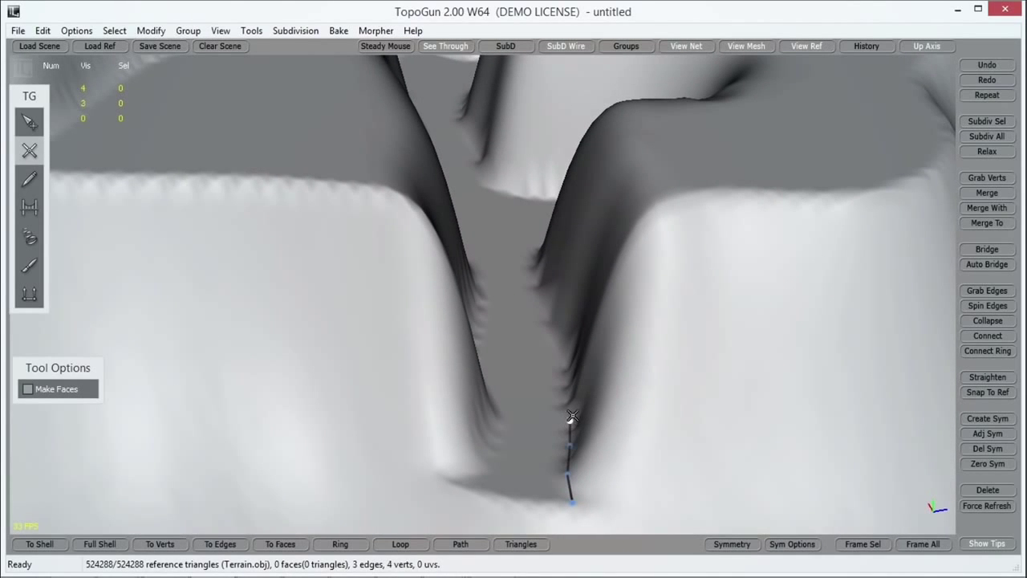
click(568, 398)
click(563, 367)
click(559, 344)
mouse_move(554, 317)
alt+mouse_down()
mouse_move(545, 303)
mouse_move(559, 334)
alt+mouse_up()
click(522, 335)
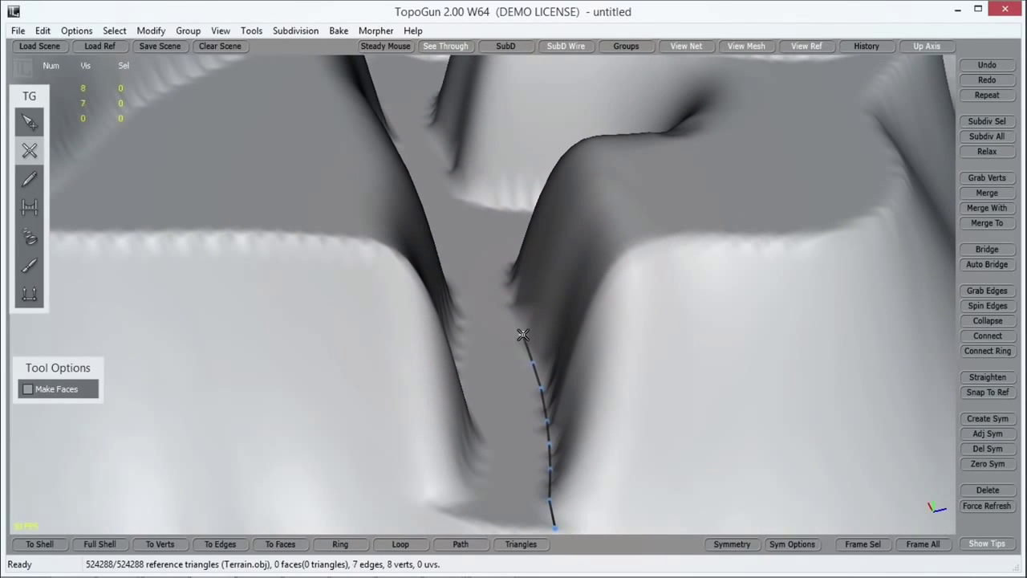
click(511, 300)
click(509, 282)
alt+drag(509, 282, 546, 317)
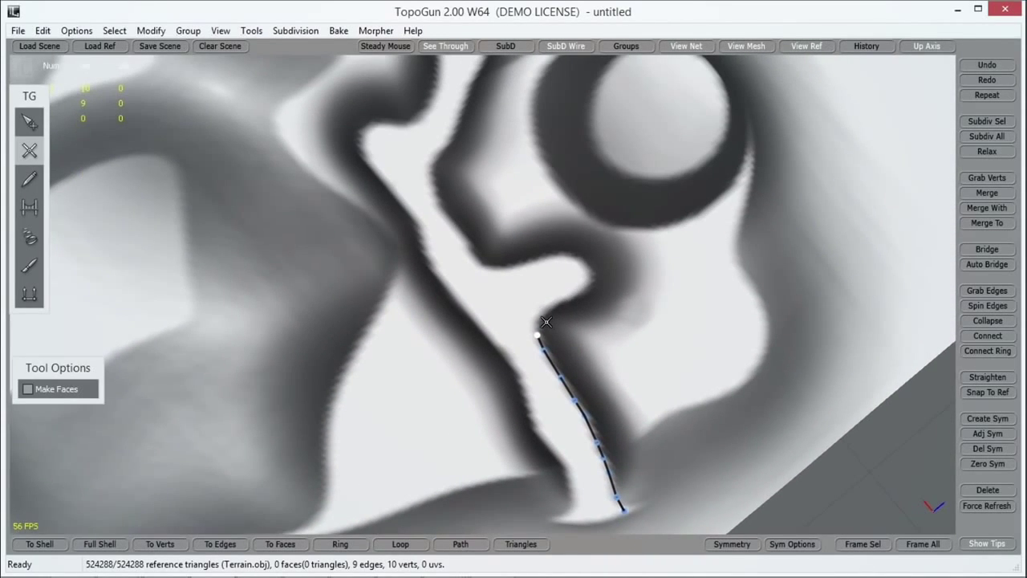
Step: Continue the vertex chain along the winding valley floor
click(543, 320)
click(590, 266)
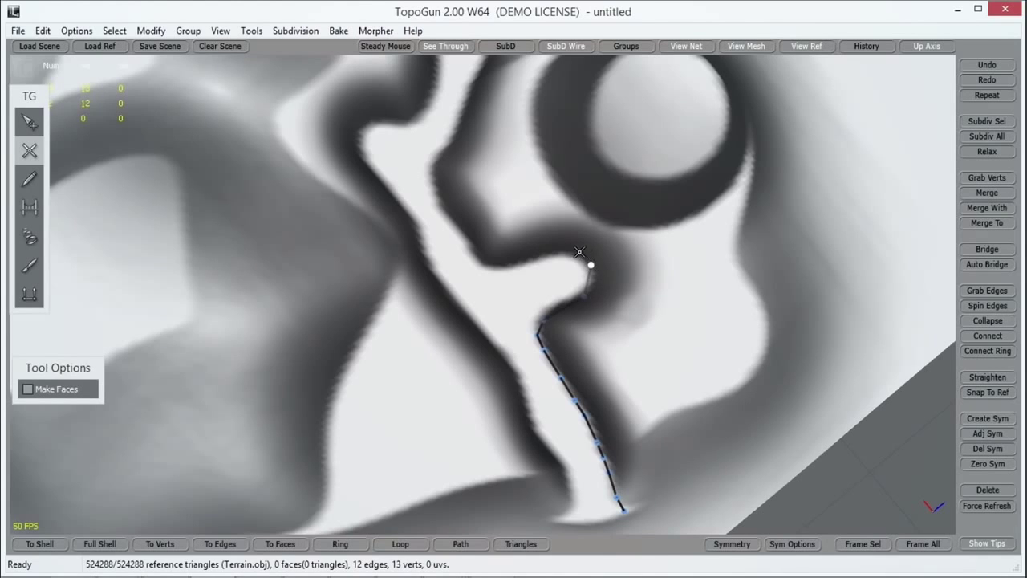
click(561, 248)
alt+drag(562, 248, 588, 212)
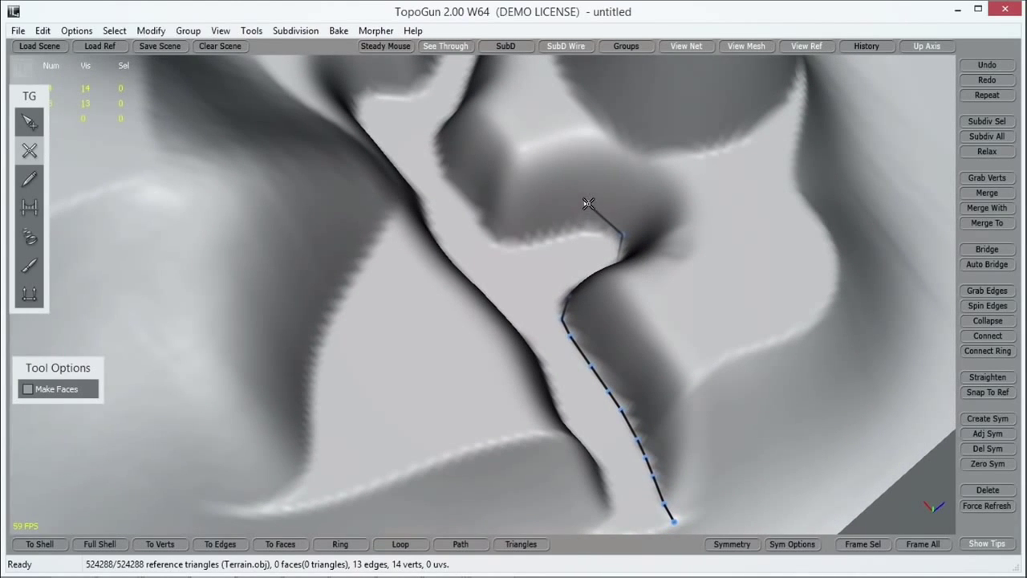
click(585, 228)
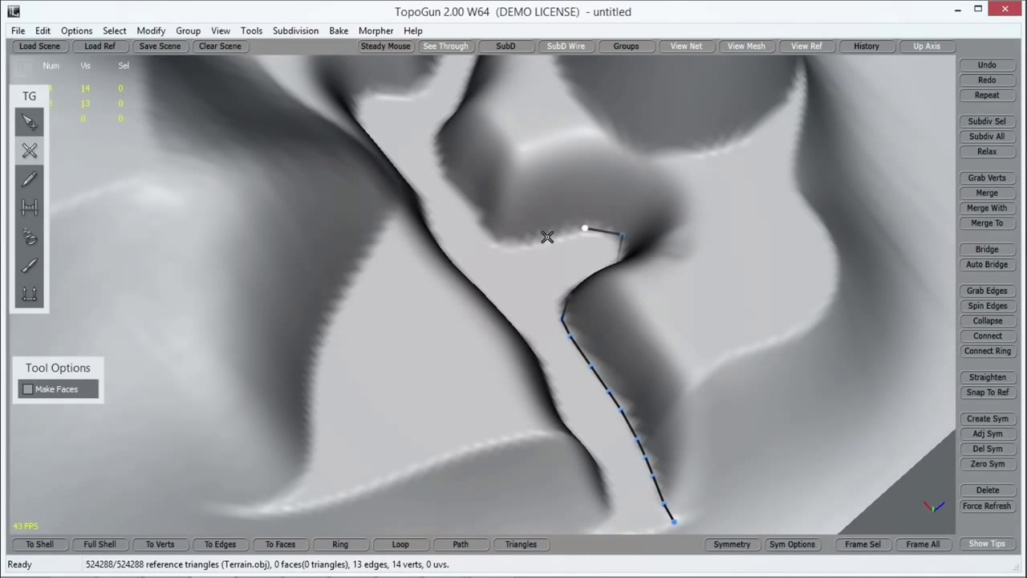
click(499, 244)
mouse_move(529, 218)
alt+mouse_down()
mouse_move(545, 238)
mouse_move(539, 210)
alt+mouse_up()
click(522, 189)
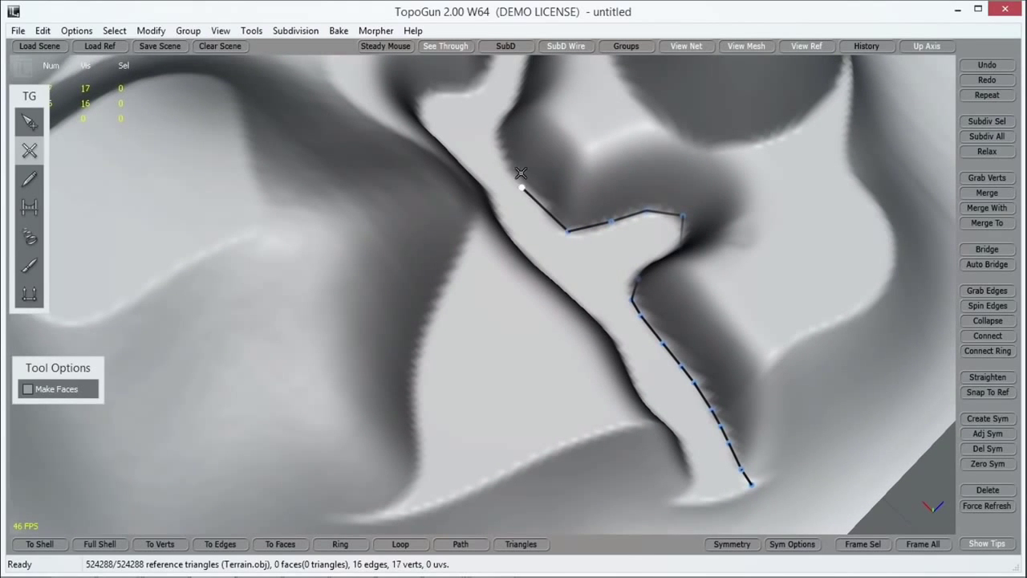
click(499, 144)
Step: Extend the chain up along the ridge to 24 vertices and 23 edges
alt+drag(545, 156, 638, 281)
click(614, 254)
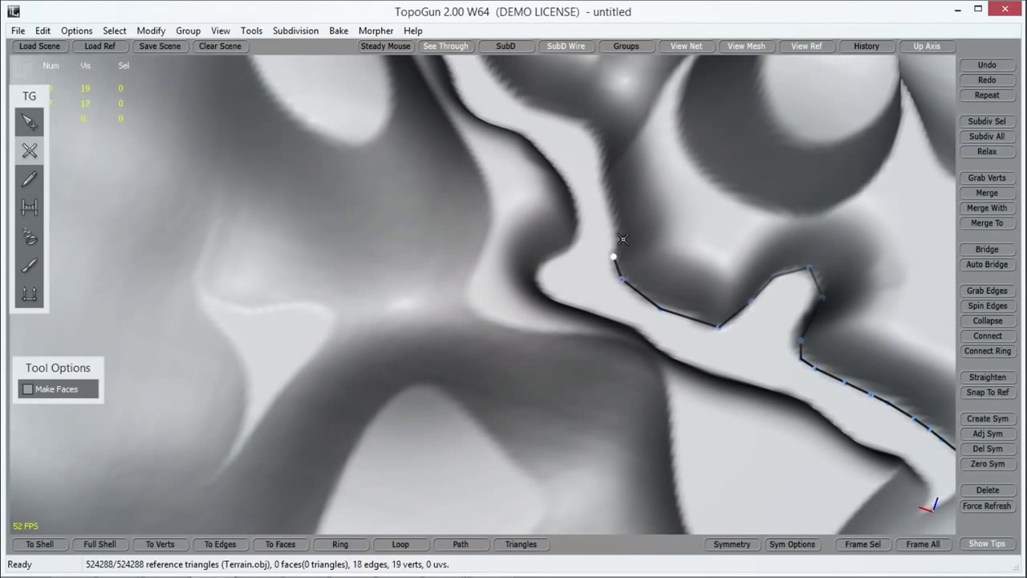
click(614, 224)
click(609, 195)
click(600, 160)
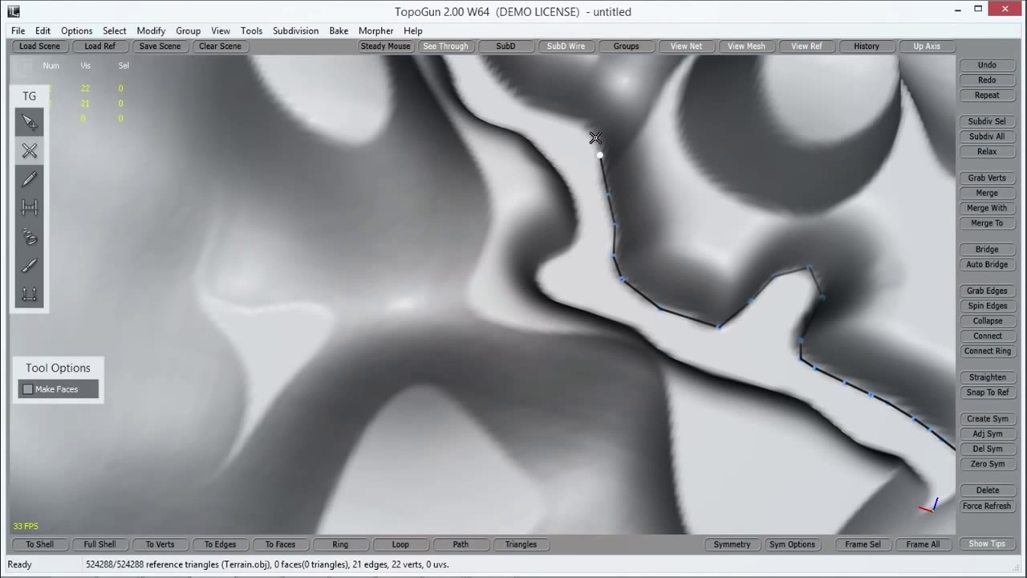
click(589, 127)
click(558, 117)
alt+drag(640, 161, 622, 175)
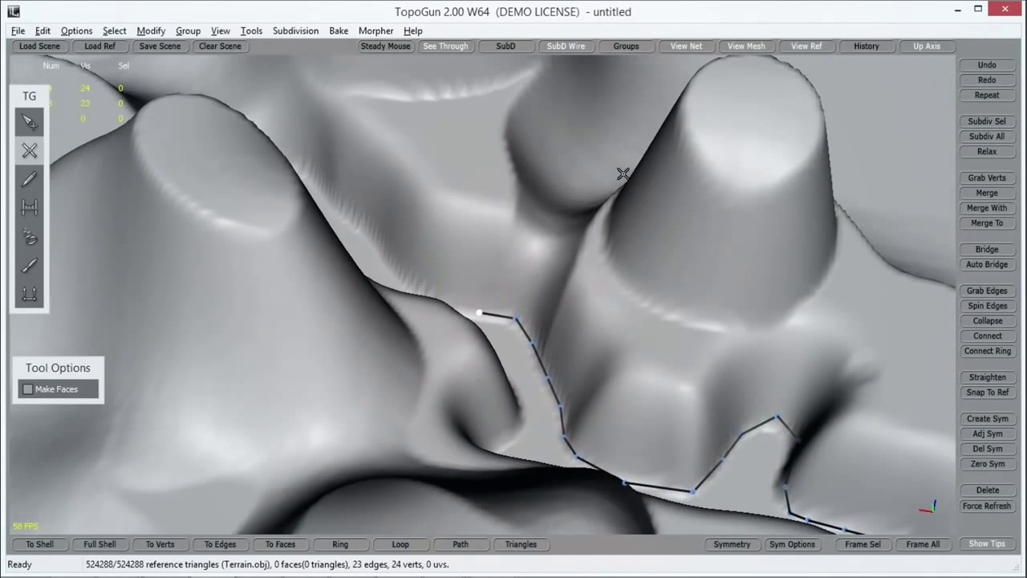
Step: Branch the edge chain around the cone bases up to 35 vertices and 34 edges
click(483, 221)
click(507, 222)
click(526, 244)
alt+drag(526, 245, 596, 255)
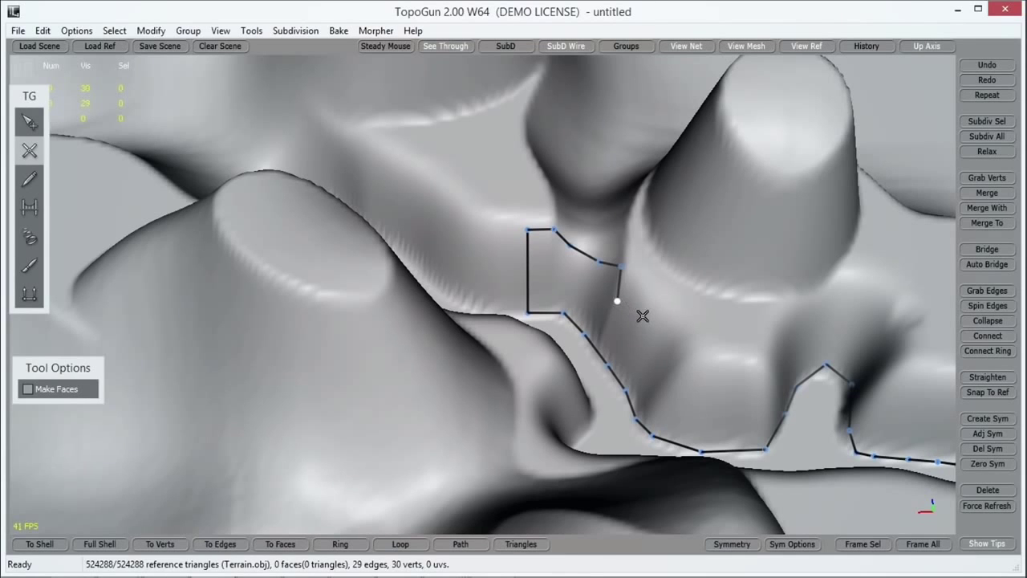
click(642, 314)
alt+drag(681, 348, 394, 364)
click(595, 270)
click(616, 299)
click(545, 310)
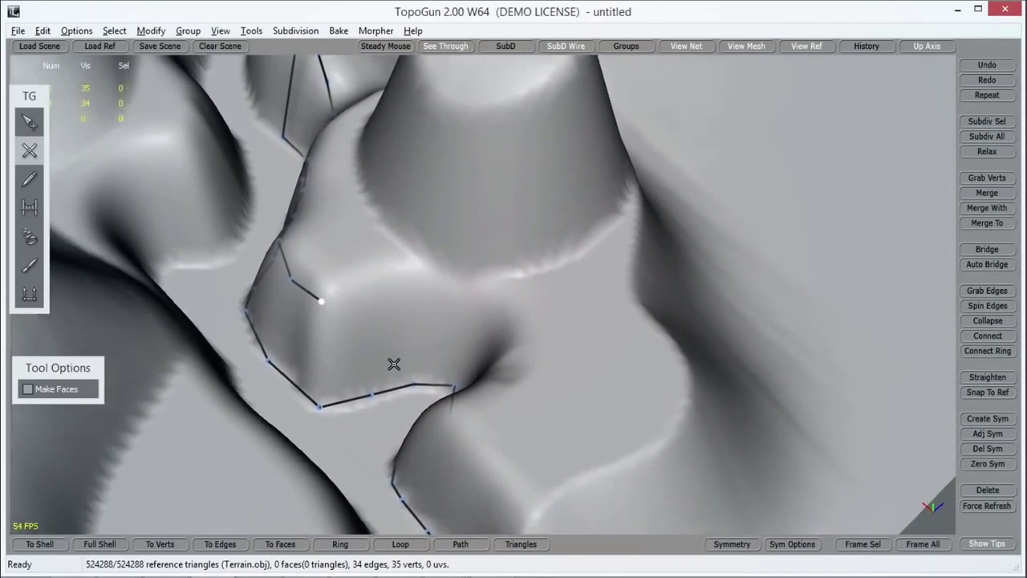
scroll(389, 362, down, 1)
Step: Add one vertex to the curve and join its end to the lower strip, forming the first quad
scroll(394, 350, down, 2)
scroll(405, 334, down, 5)
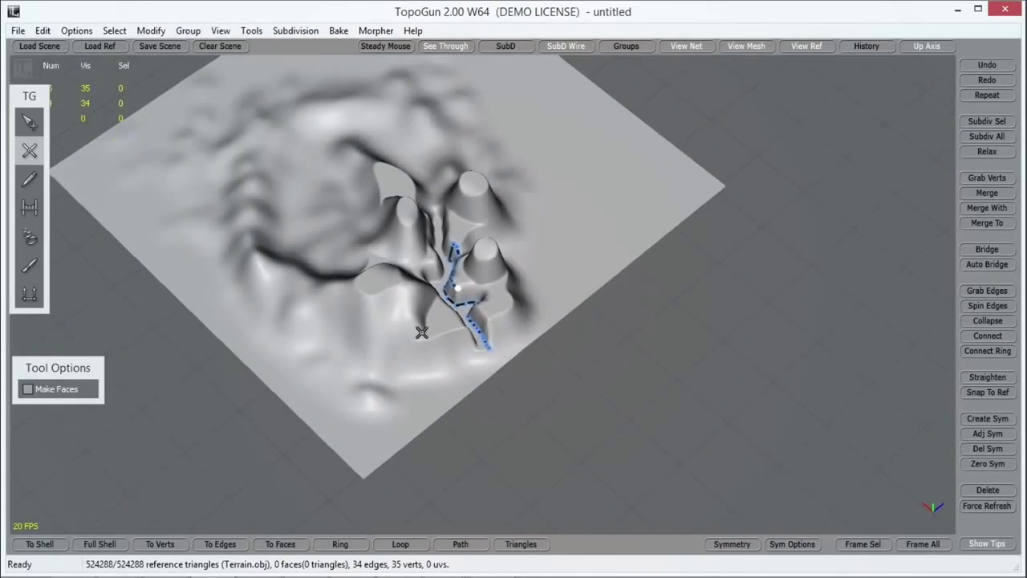
scroll(421, 332, up, 6)
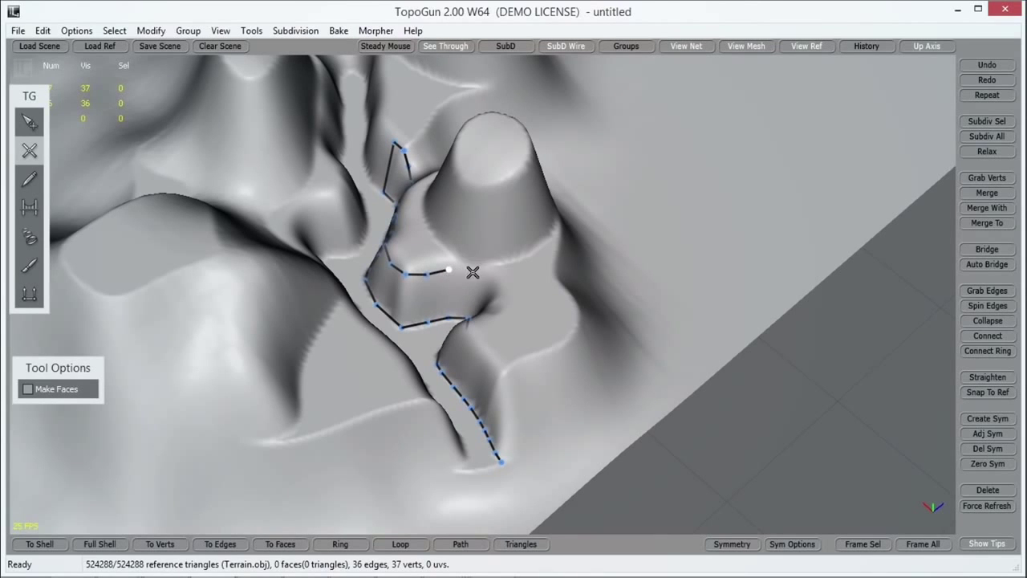
alt+drag(491, 294, 454, 349)
scroll(451, 348, up, 3)
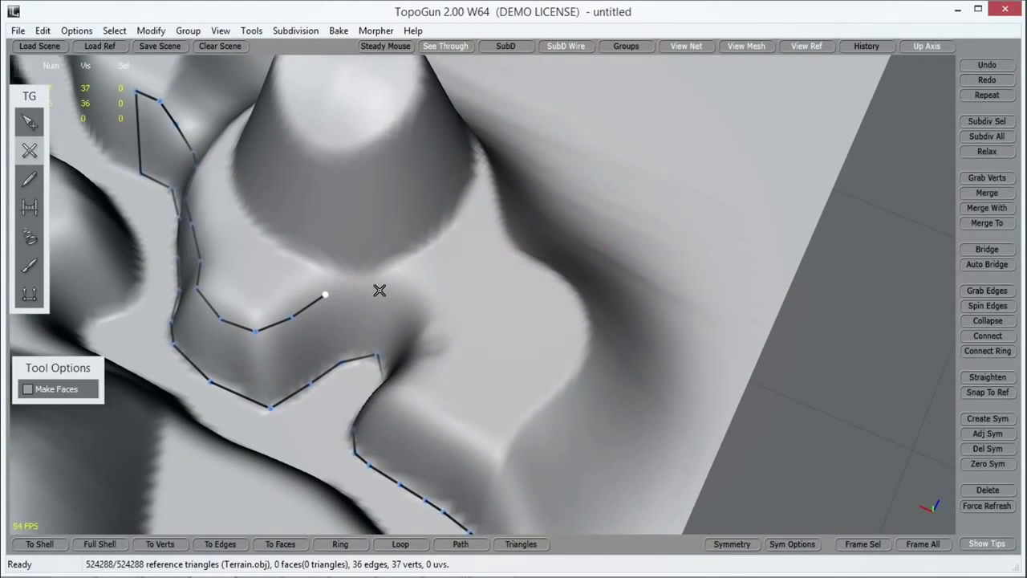
click(384, 286)
alt+drag(435, 311, 424, 241)
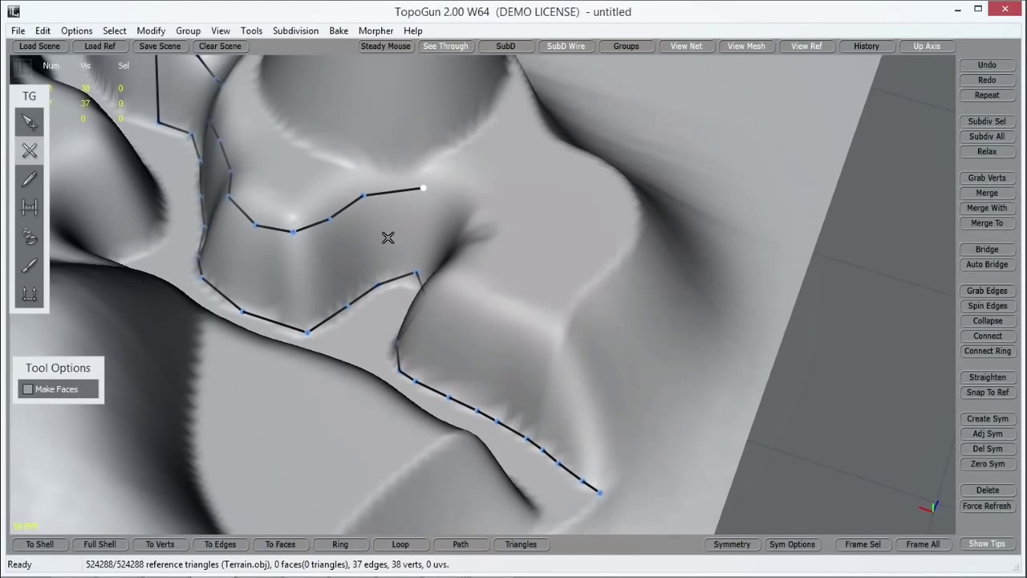
click(417, 271)
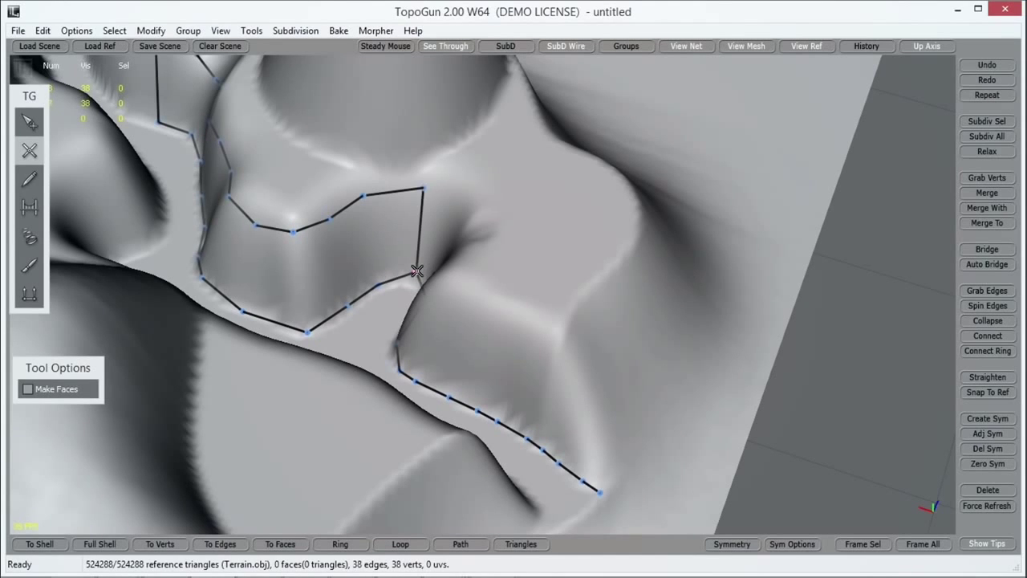
click(28, 207)
Step: Bridge edge pairs into five quad faces between the strips, reaching 44 edges
click(365, 245)
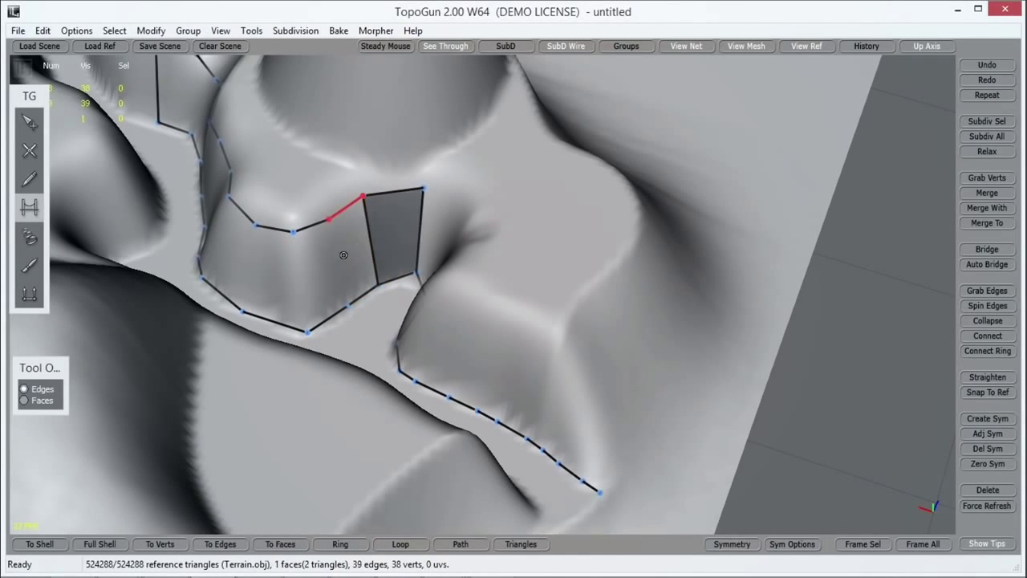
click(339, 244)
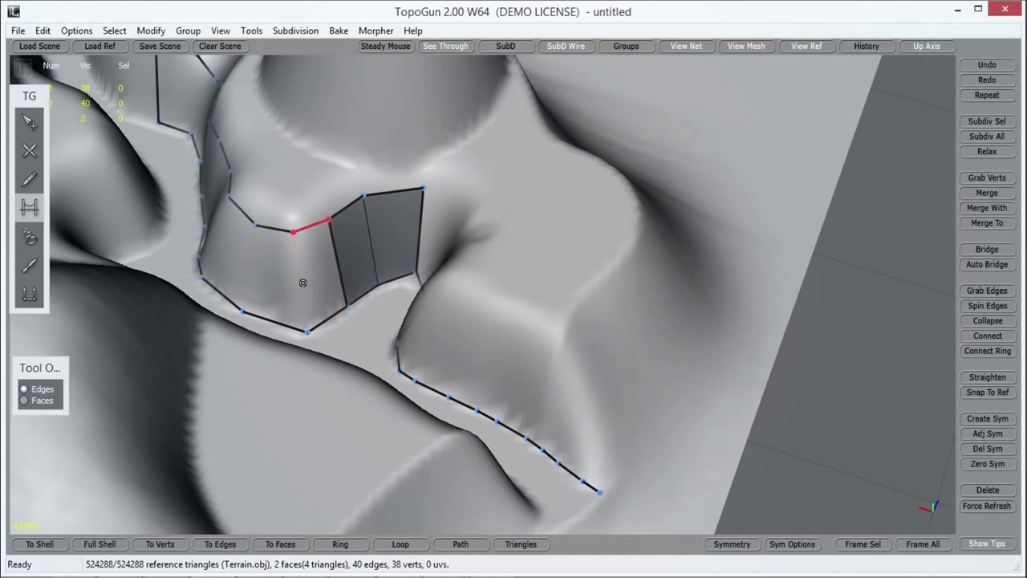
click(259, 274)
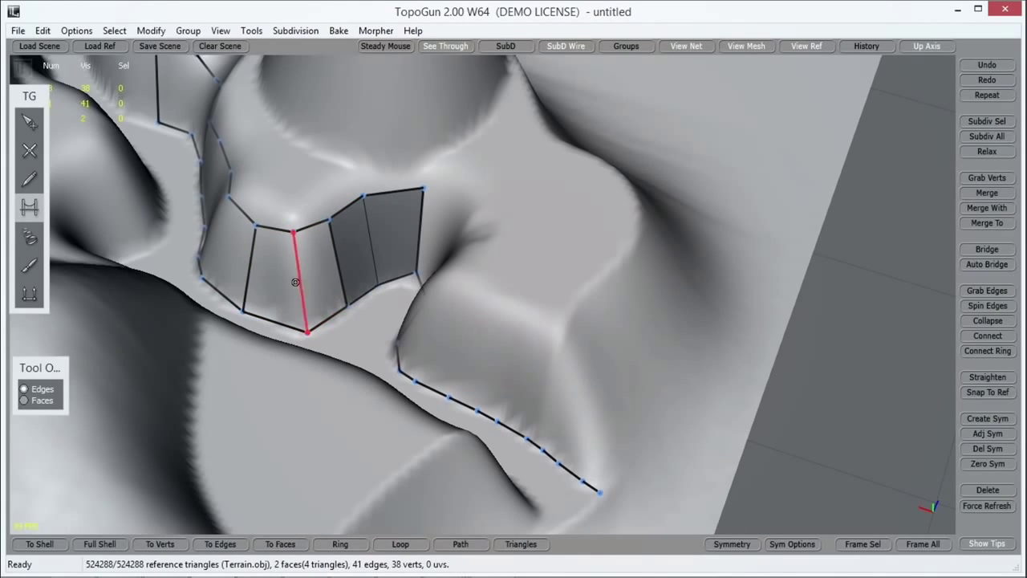
click(299, 279)
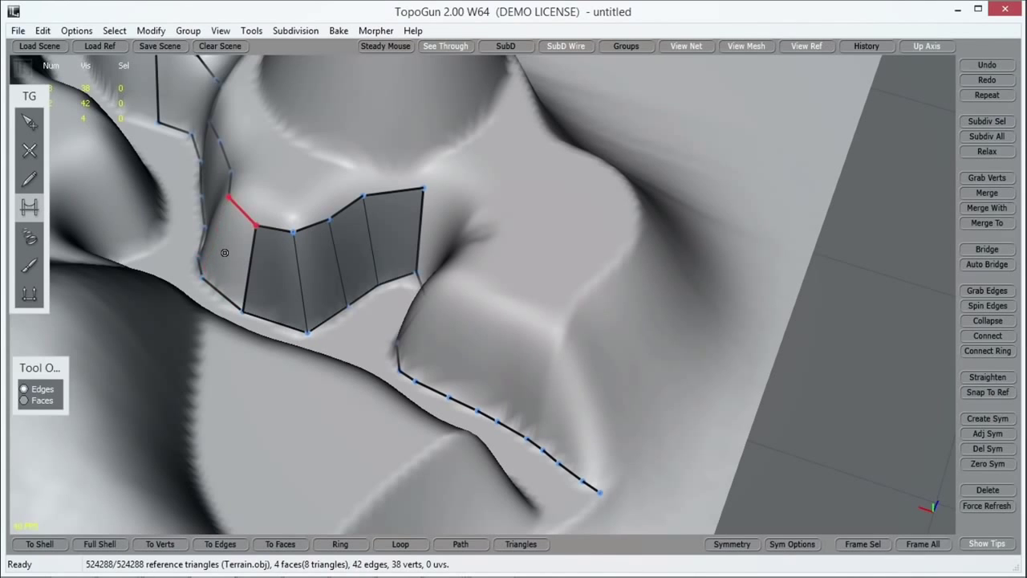
click(221, 249)
alt+drag(293, 222, 367, 253)
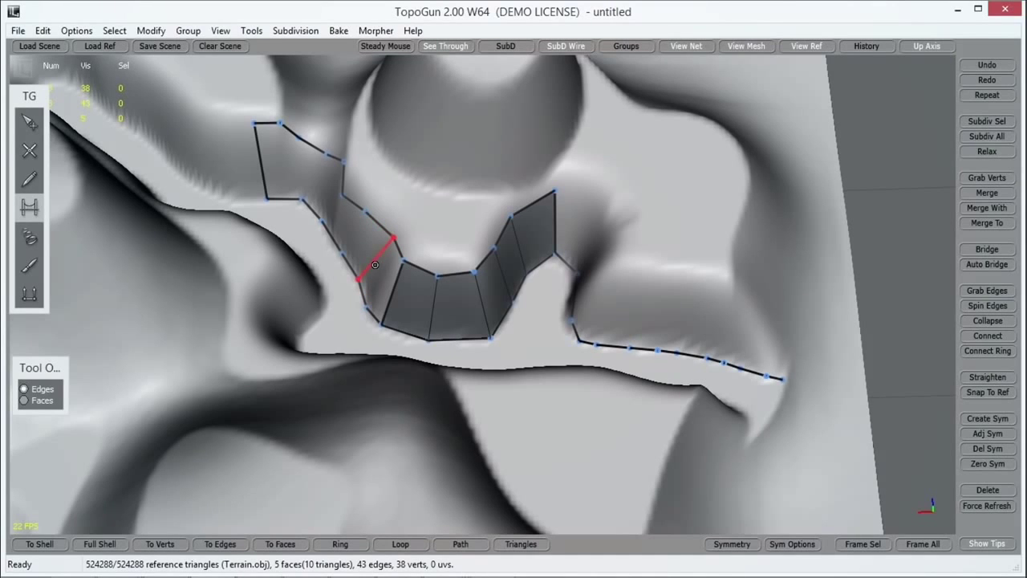
click(375, 265)
click(28, 150)
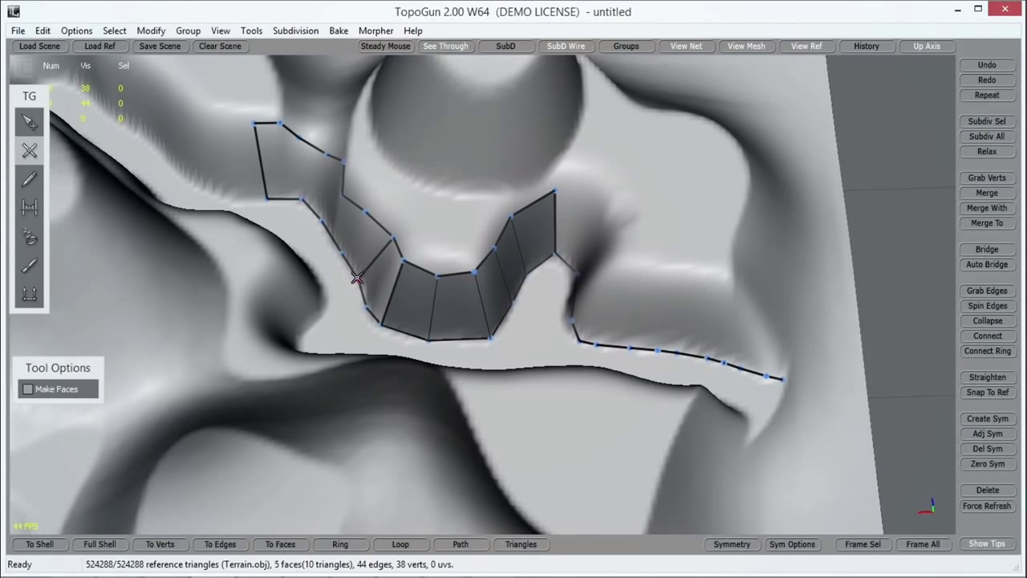
Step: Fill faces along the left strip and beside the quad, reaching 15 faces and 52 edges
click(393, 239)
click(342, 251)
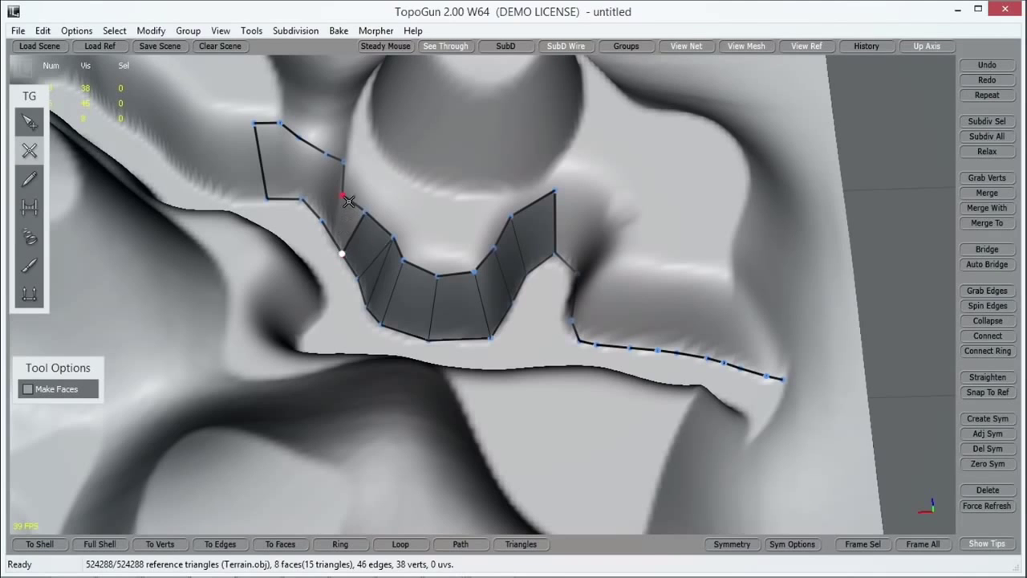
click(344, 194)
middle_drag(345, 196, 441, 225)
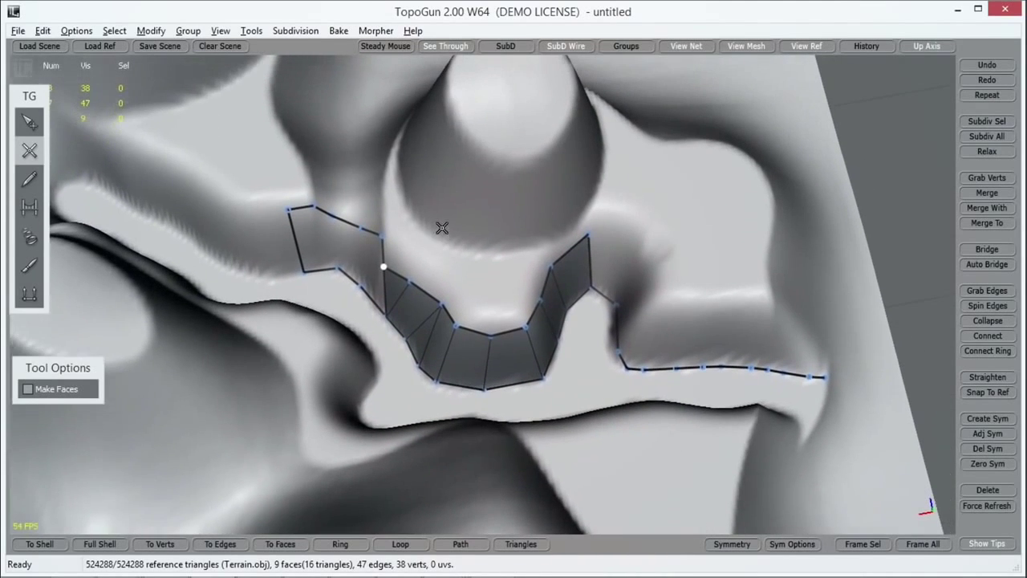
click(361, 280)
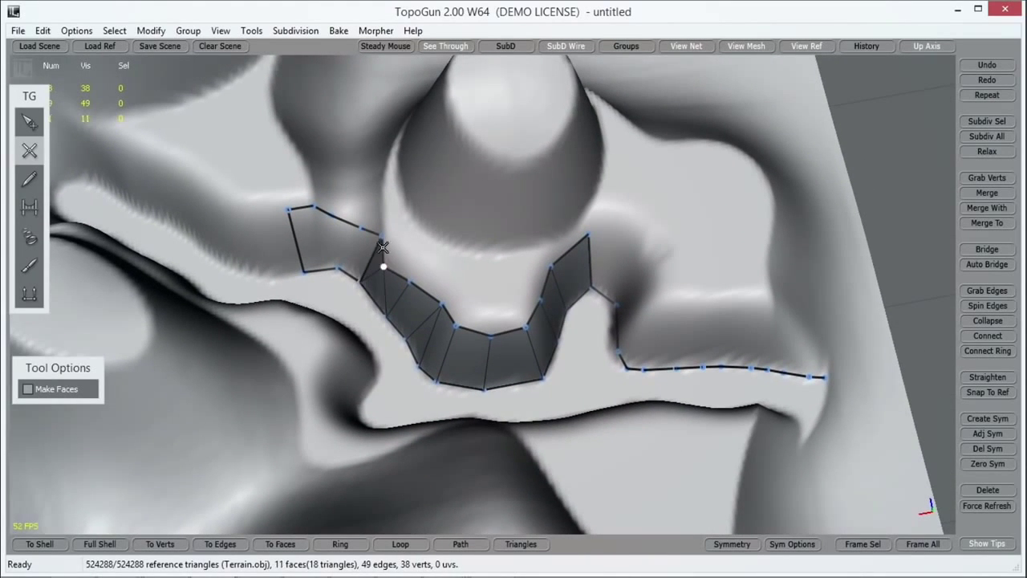
click(362, 230)
click(337, 268)
click(332, 217)
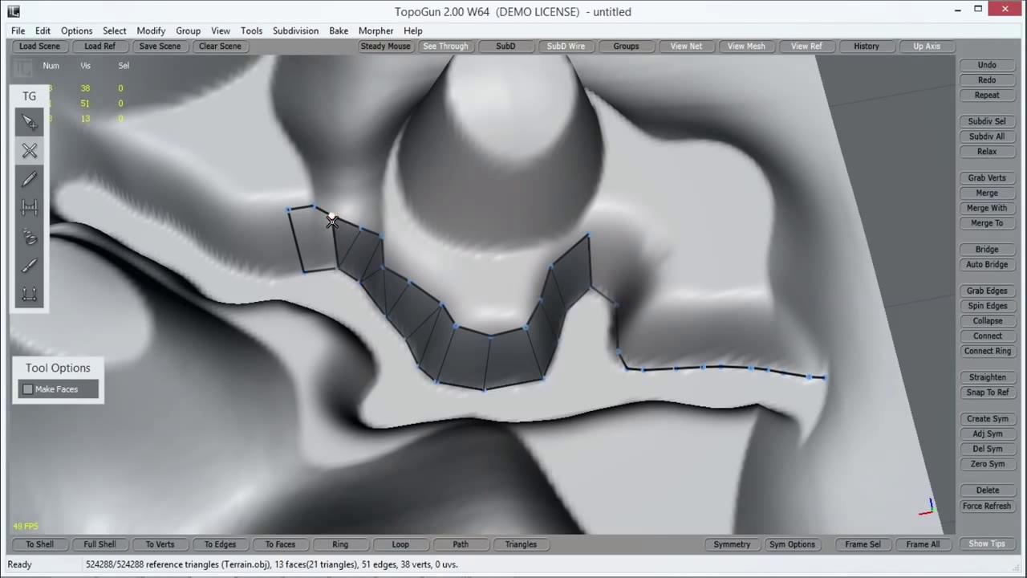
click(304, 271)
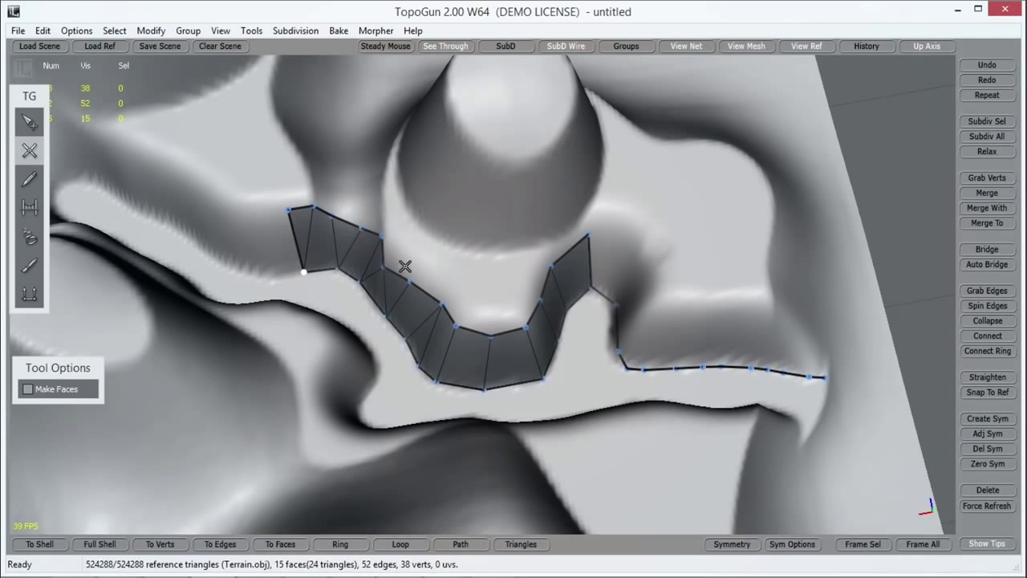
middle_drag(523, 310, 159, 207)
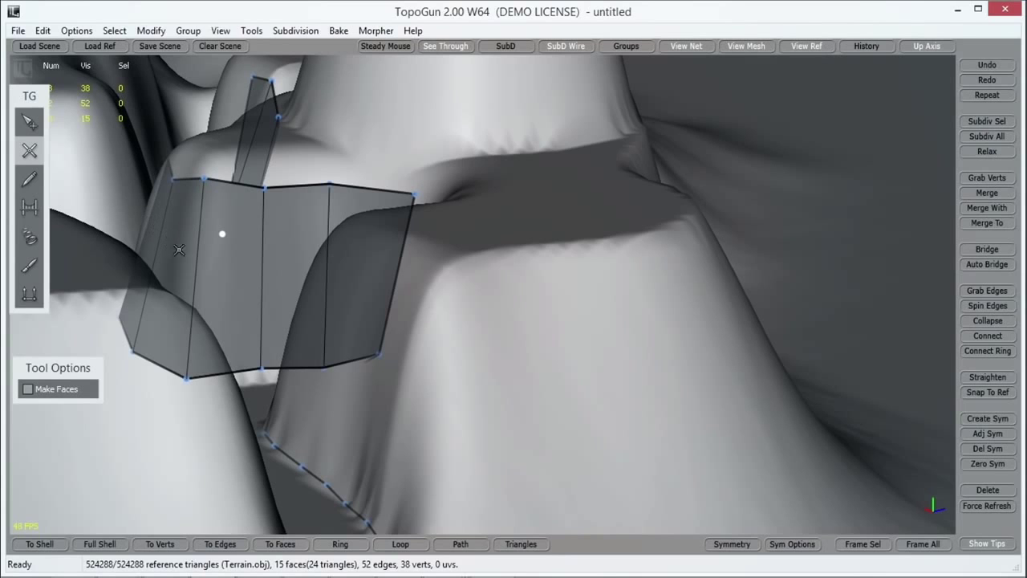
middle_drag(320, 289, 380, 347)
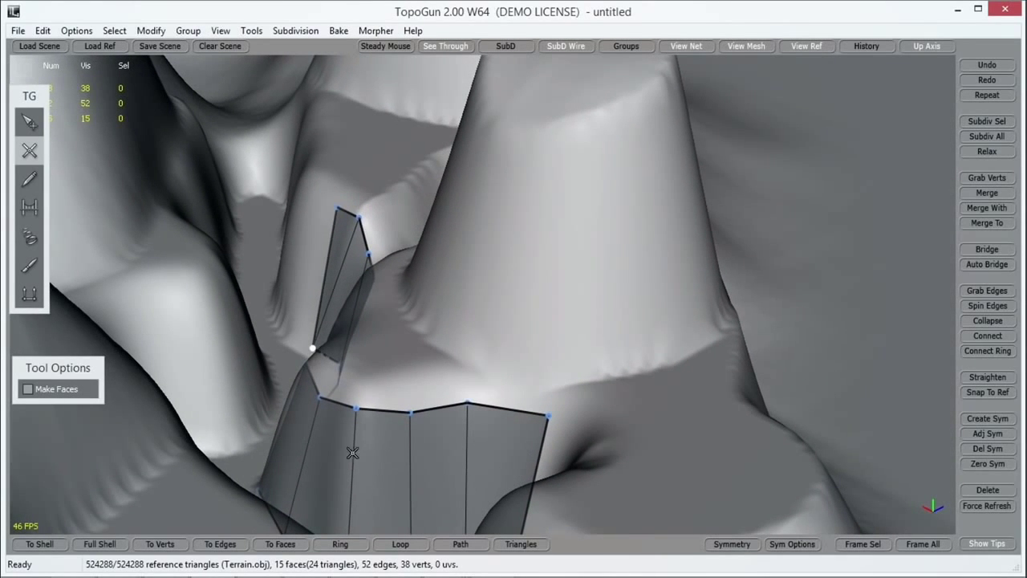
middle_drag(504, 397, 510, 342)
Step: Add a new quad face at the top vertex of the strip
click(502, 319)
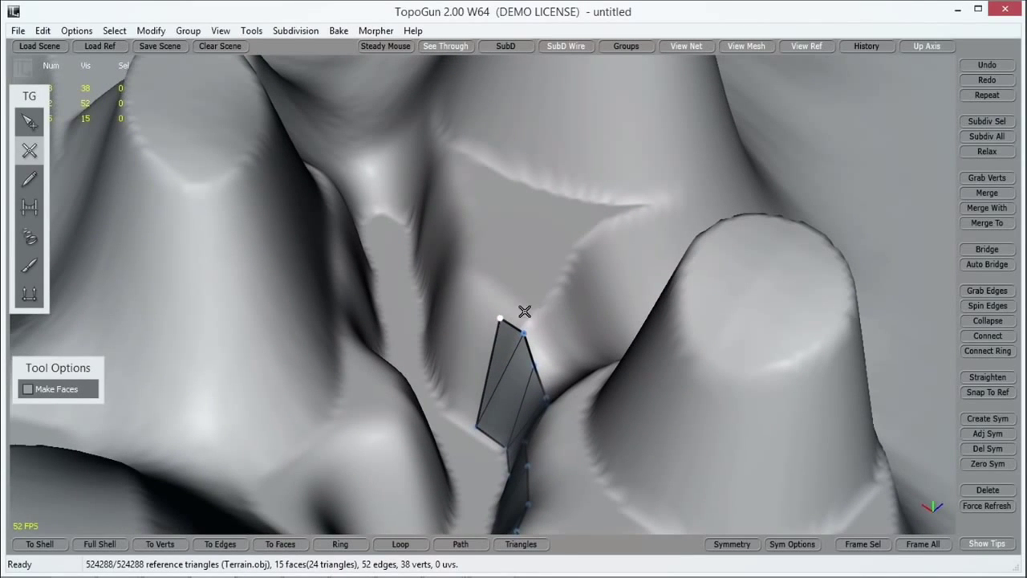
click(512, 305)
click(547, 308)
click(526, 328)
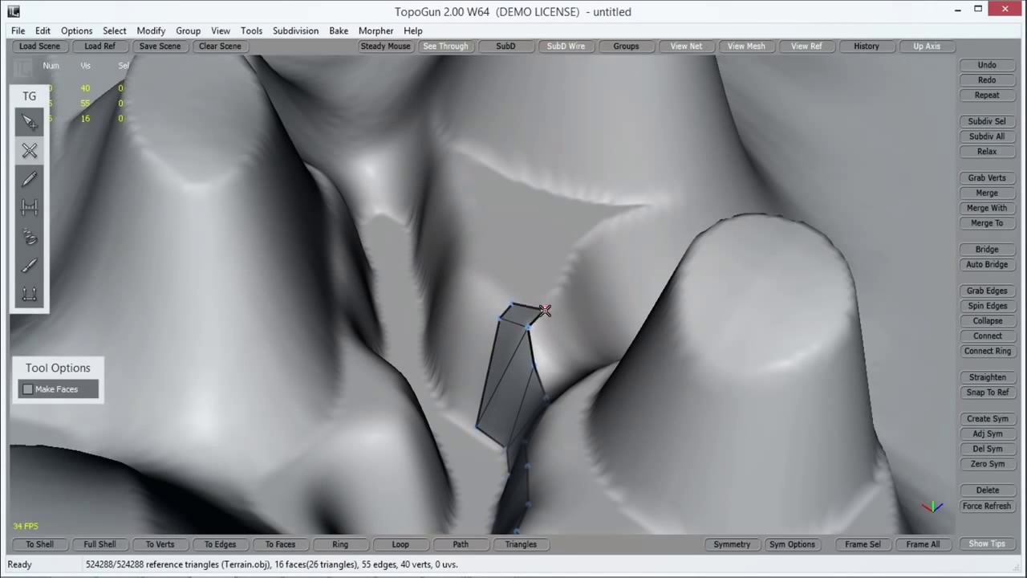
middle_drag(544, 311, 561, 250)
Step: Chain new vertices down the slope beside the cylinder toward the quad strip
click(571, 240)
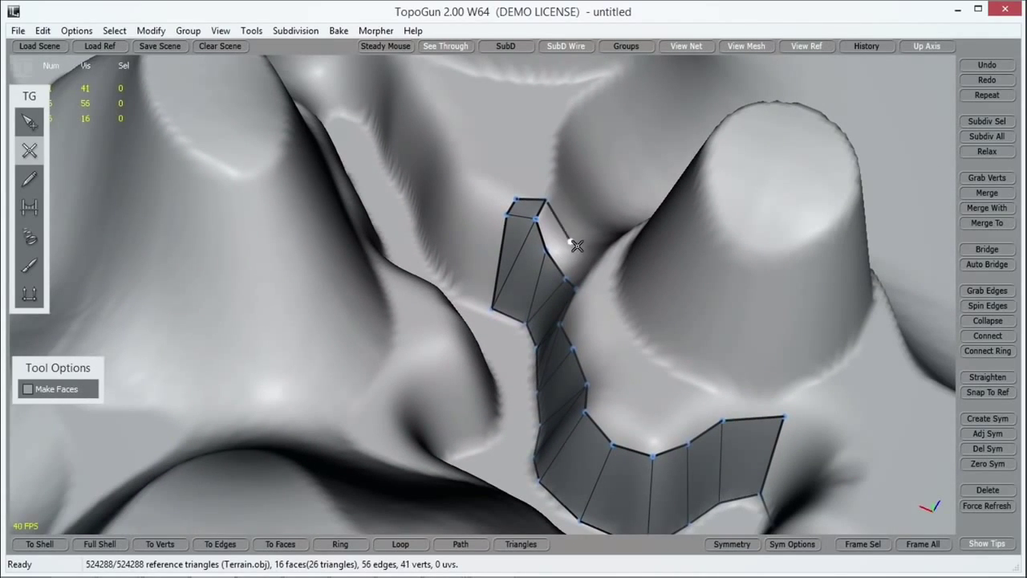
click(592, 255)
middle_drag(642, 309, 648, 228)
click(649, 219)
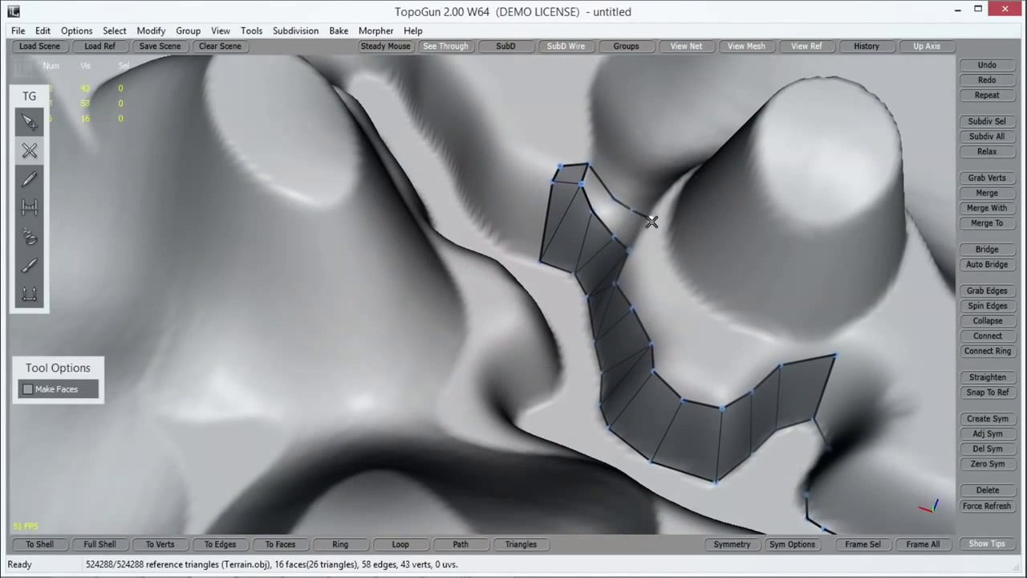
middle_drag(660, 306, 608, 209)
click(594, 208)
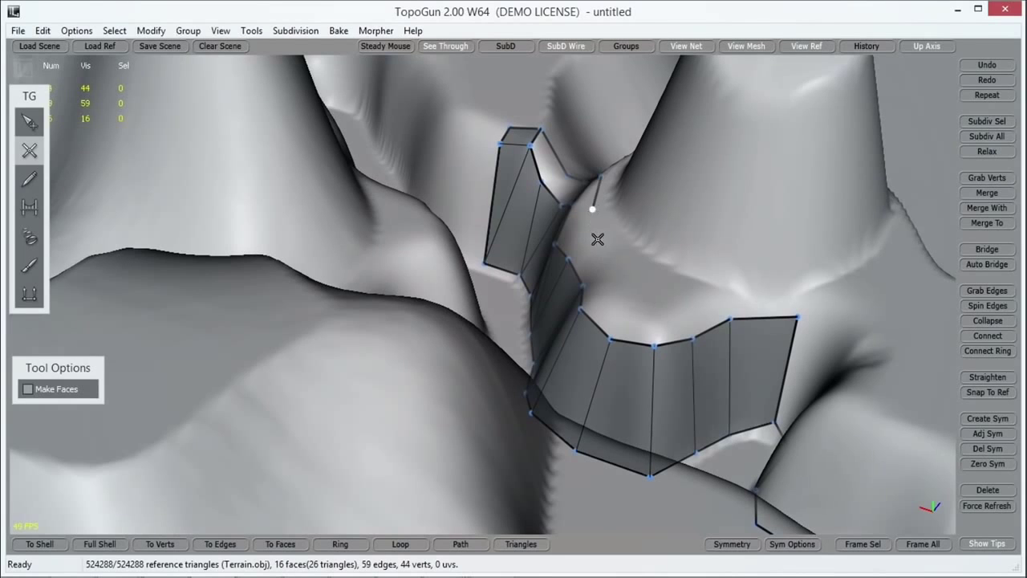
click(598, 240)
click(618, 267)
click(635, 296)
click(676, 293)
click(724, 293)
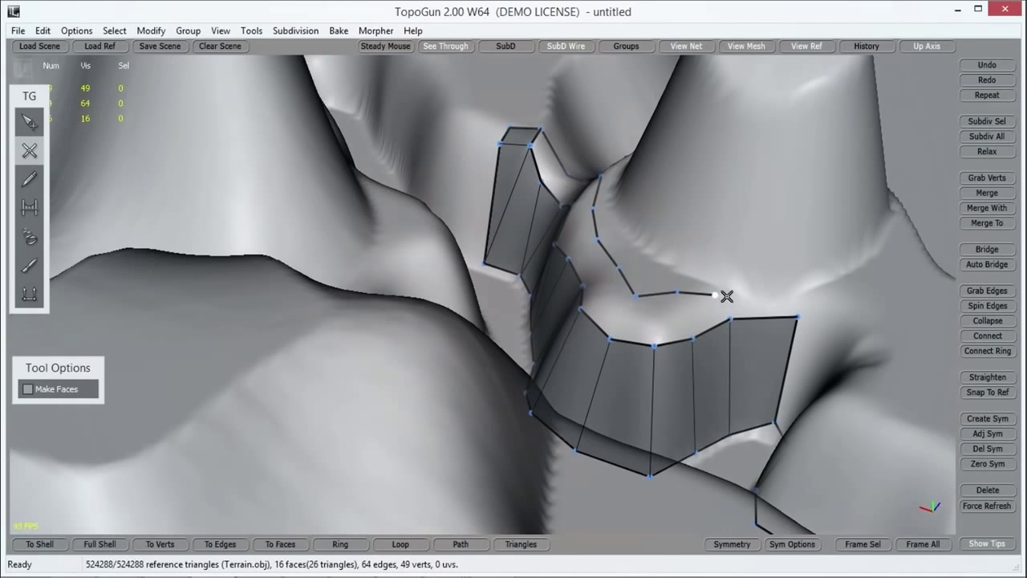
Step: Extend the chain's end and close a quad, giving 17 faces, 68 edges, 51 vertices
middle_drag(763, 301, 434, 203)
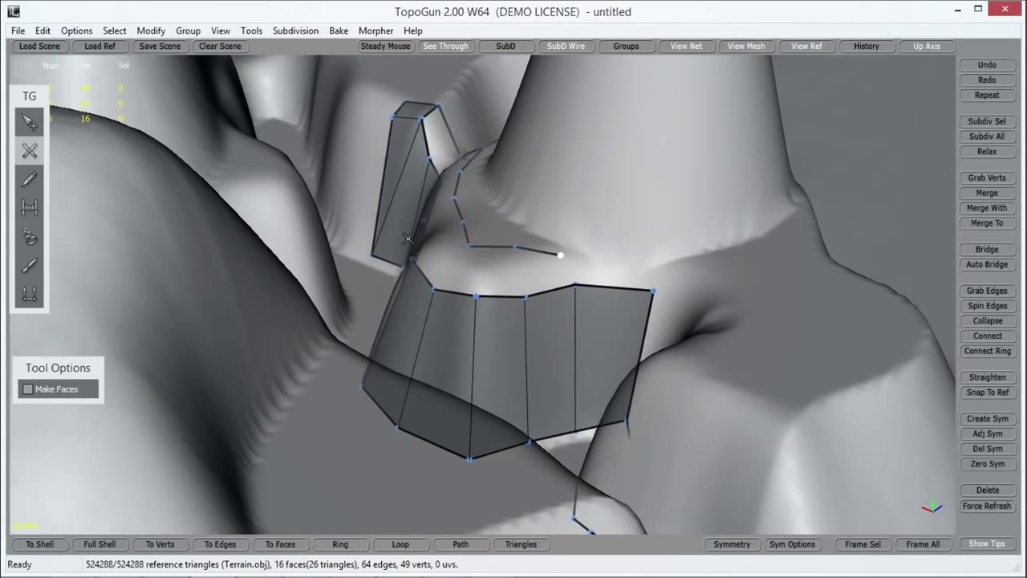
middle_drag(407, 239, 466, 369)
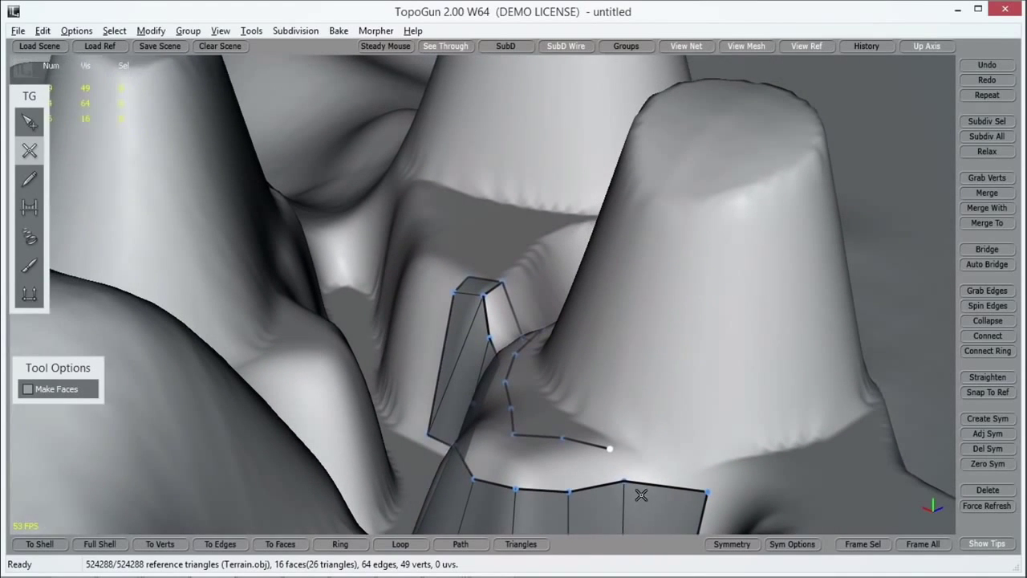
middle_drag(641, 495, 610, 435)
click(615, 439)
click(669, 441)
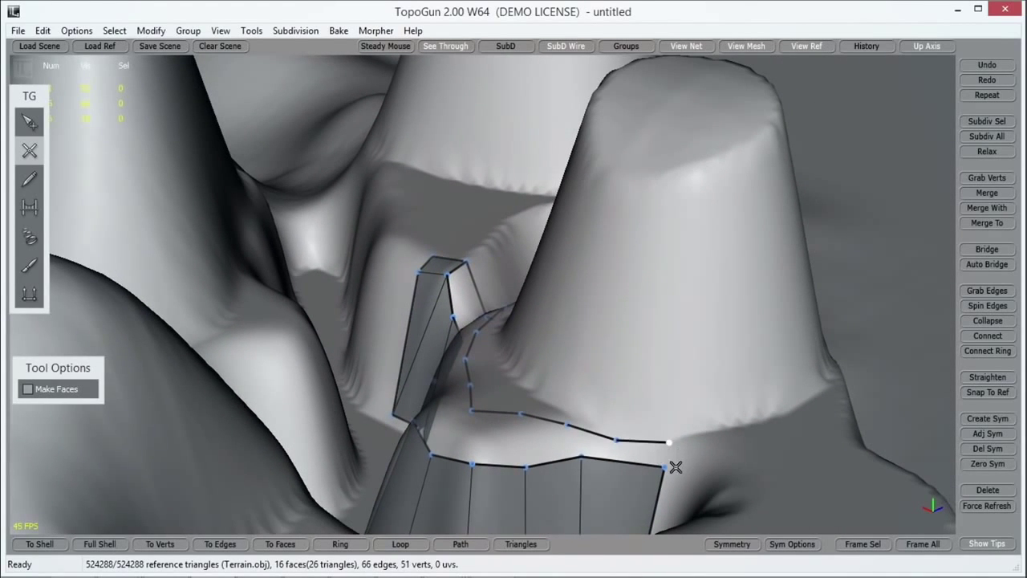
click(665, 465)
Step: Fill quads and triangles between the chain and strip along the lower edge and corner
click(583, 456)
click(615, 440)
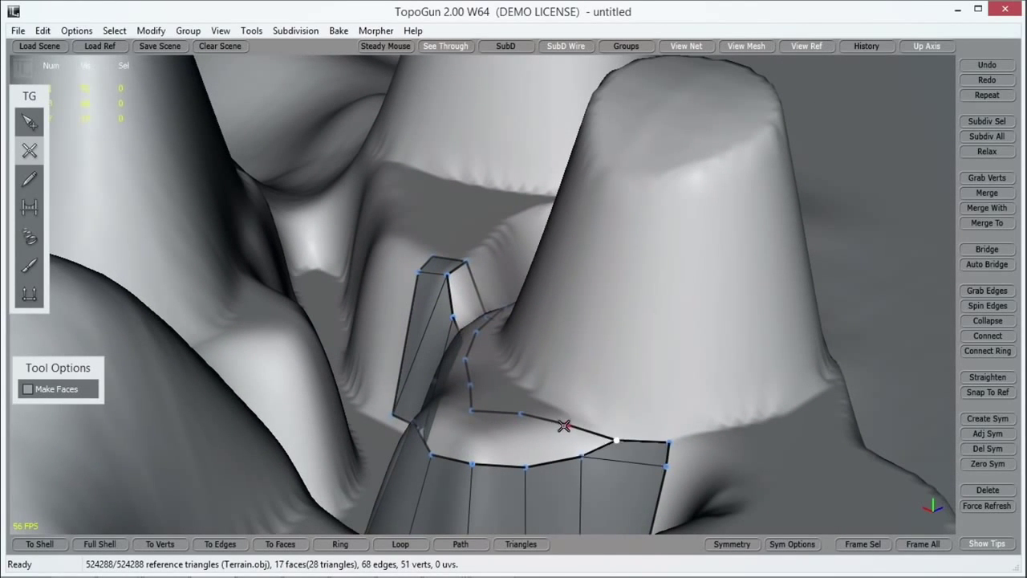
click(564, 426)
click(527, 465)
click(522, 414)
click(473, 459)
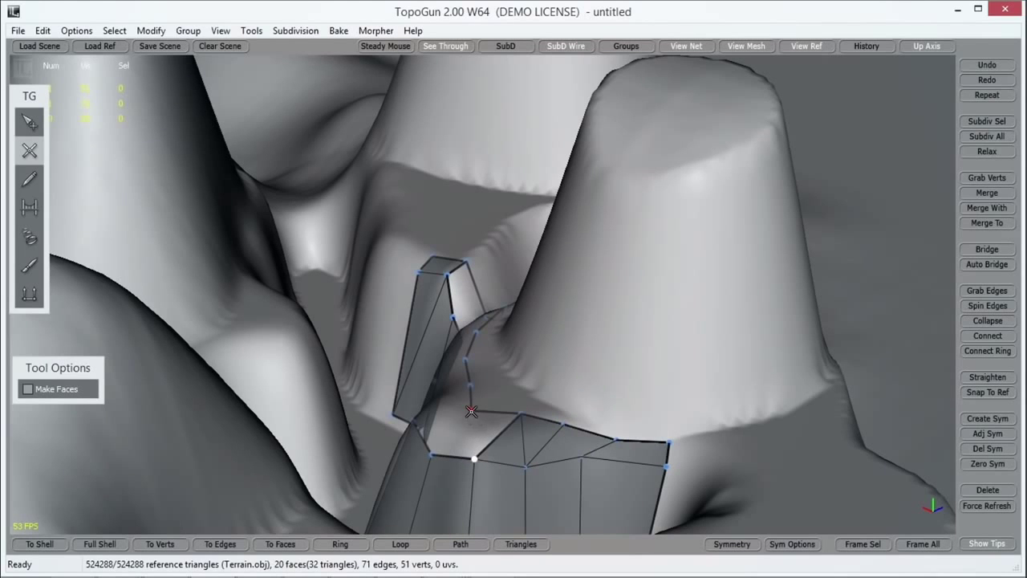
click(471, 410)
click(431, 455)
middle_drag(568, 394, 630, 430)
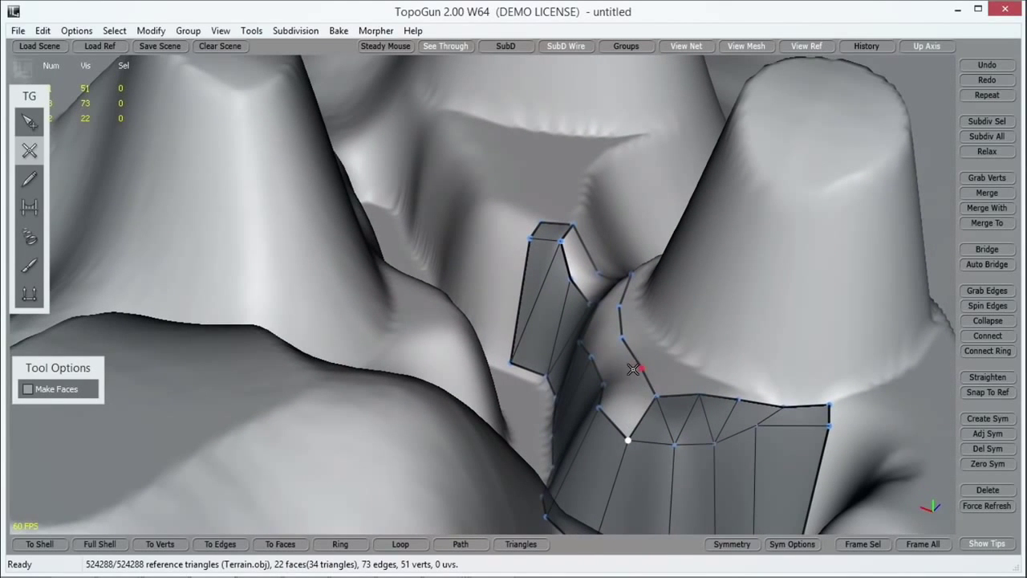
Step: Fill the remaining gap up along the chain, reaching 33 faces and 83 edges
click(641, 368)
click(600, 408)
click(619, 340)
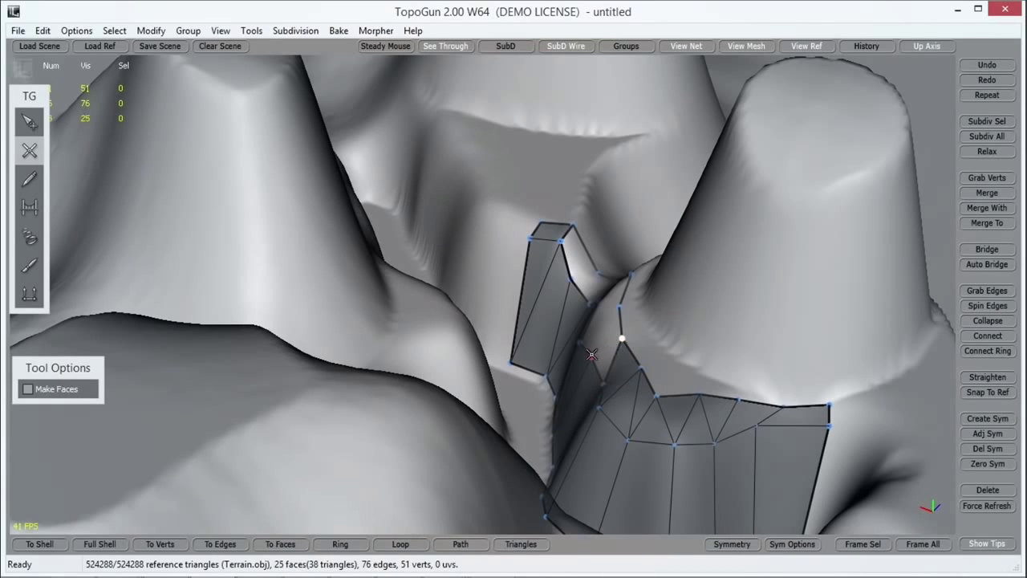
click(591, 355)
click(610, 312)
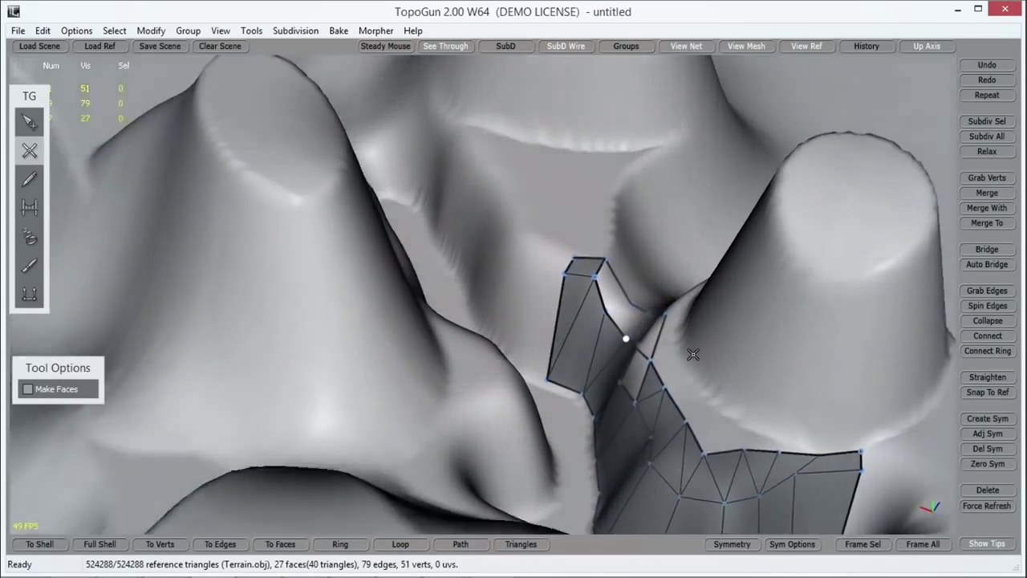
mouse_move(693, 354)
middle_down()
mouse_move(720, 374)
mouse_move(691, 371)
middle_up()
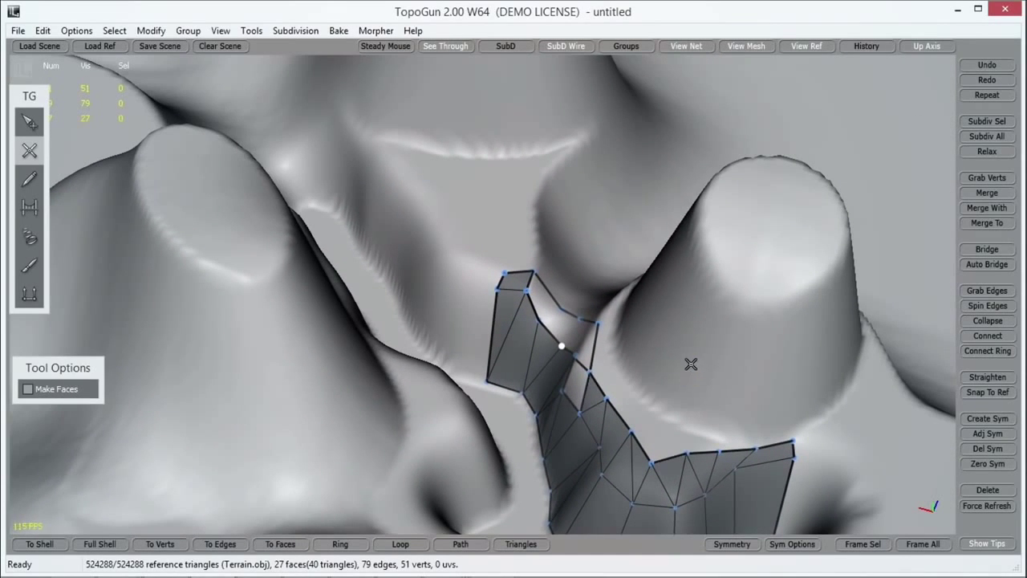
click(563, 391)
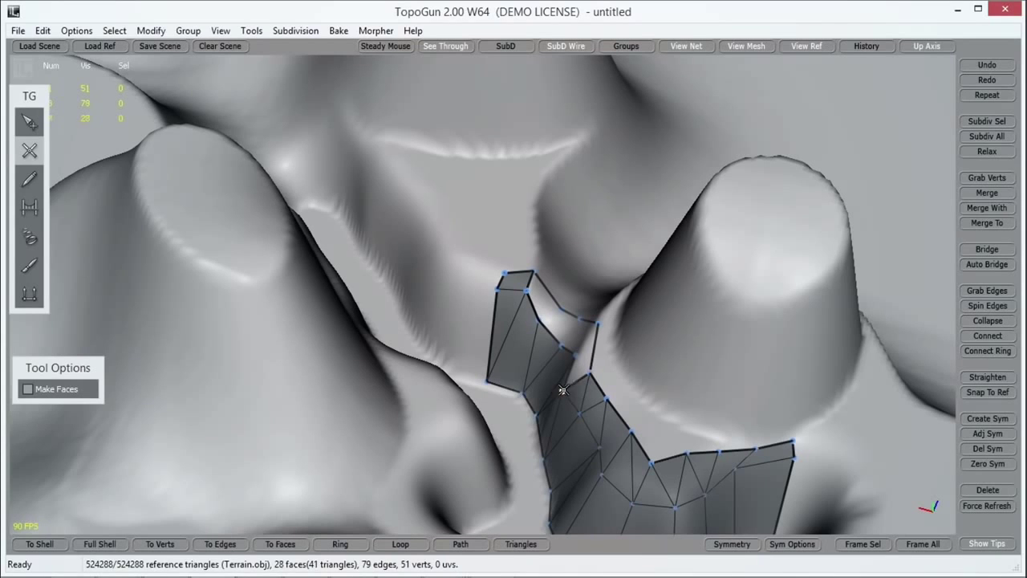
click(564, 336)
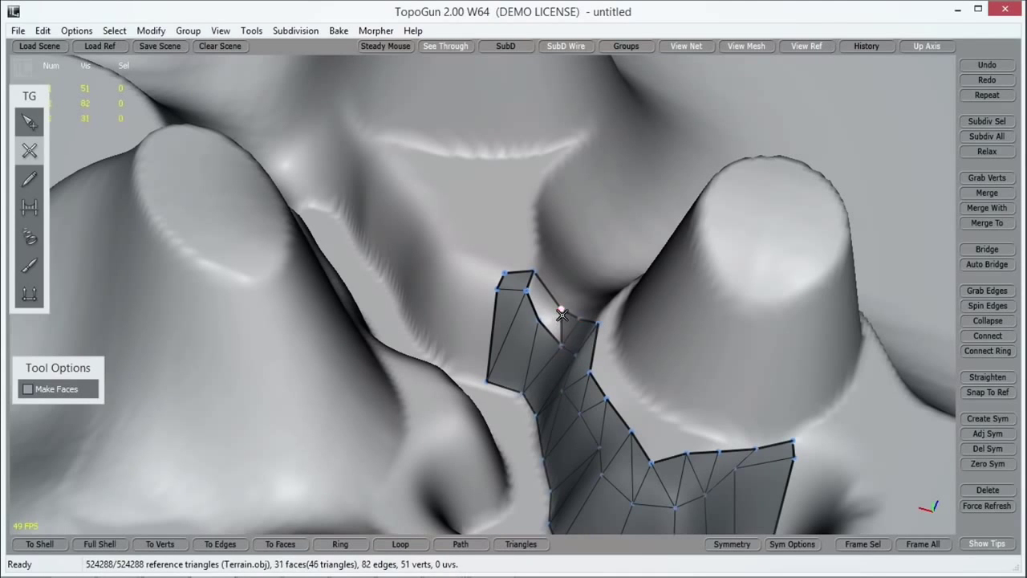
right_drag(605, 396, 573, 436)
Step: Orbit and zoom around the terrain to inspect the 33-face patch and cylinder
scroll(554, 377, down, 5)
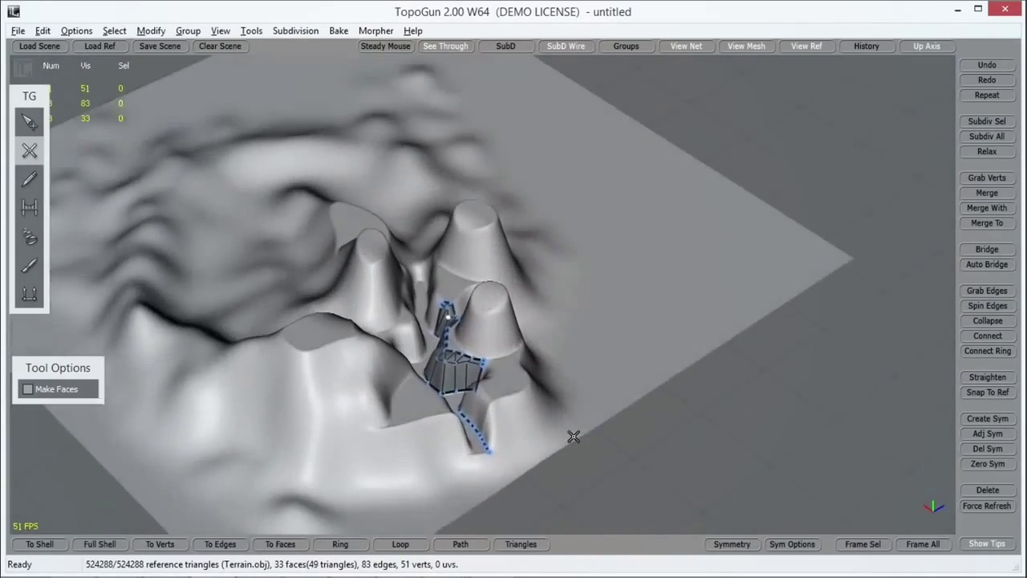
scroll(562, 417, up, 6)
right_drag(543, 403, 514, 342)
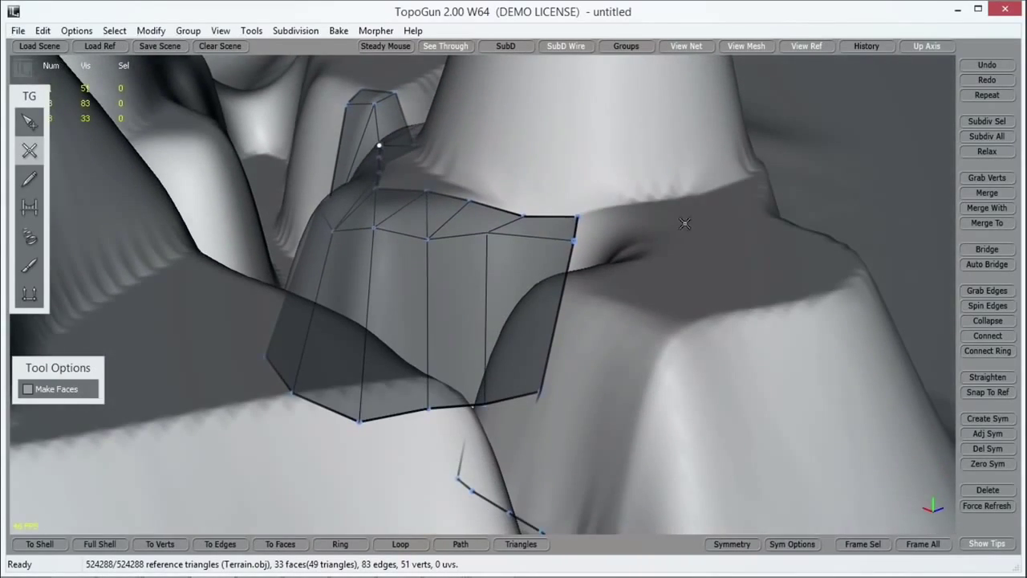
right_drag(522, 414, 566, 415)
scroll(468, 414, down, 5)
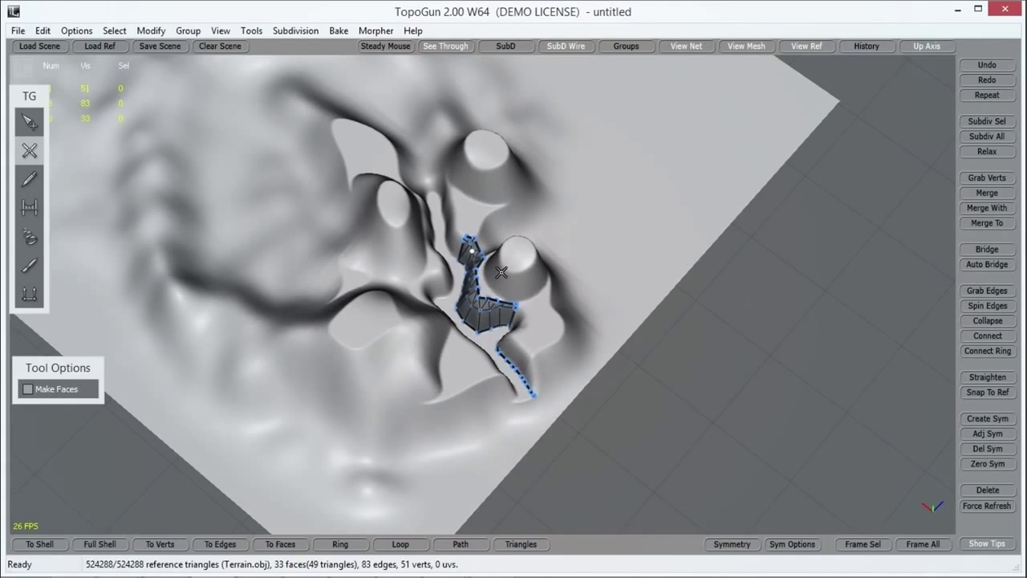
scroll(501, 272, up, 3)
right_drag(759, 392, 168, 140)
Step: Switch to the SimpleEdit tool and open the Bake menu
click(26, 122)
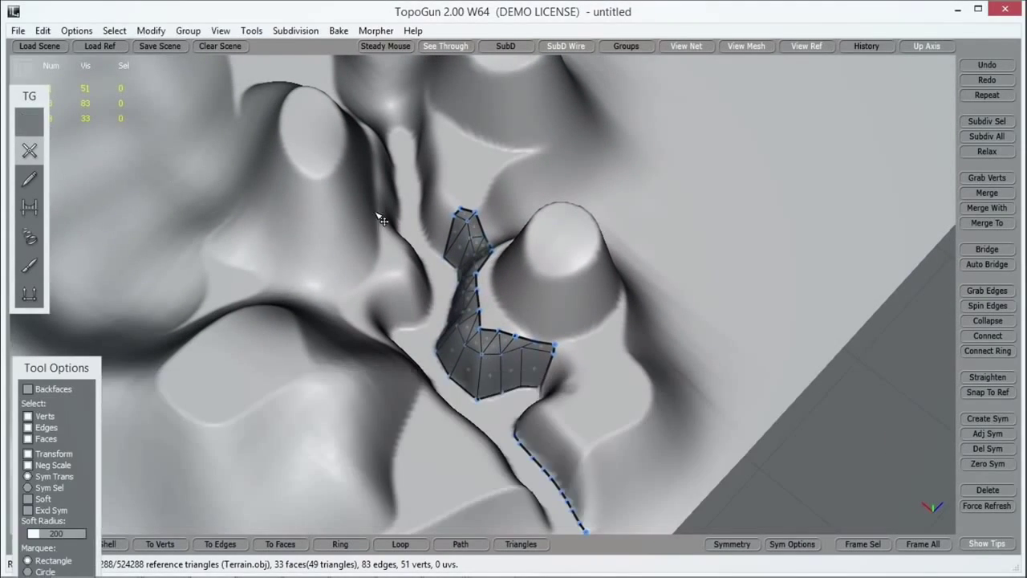
right_drag(473, 292, 412, 236)
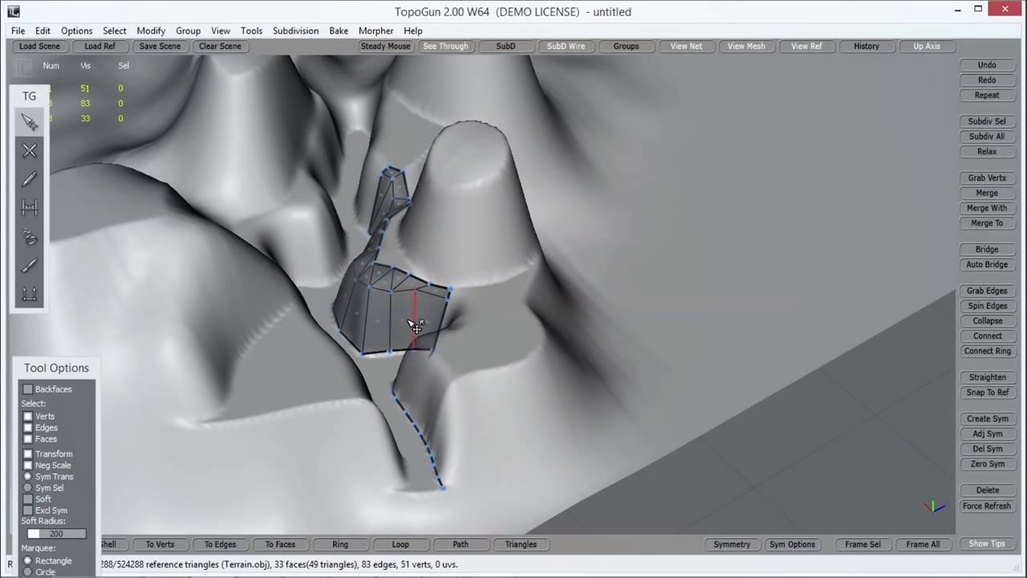
click(339, 31)
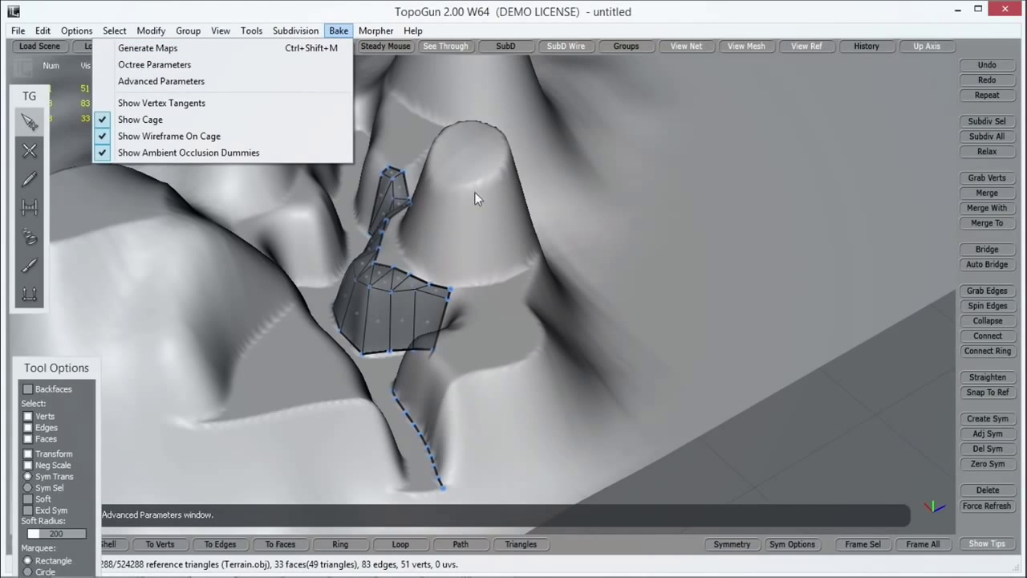
Step: Close the Bake menu, rotate the view, and reactivate the SimpleCreate tool
click(440, 16)
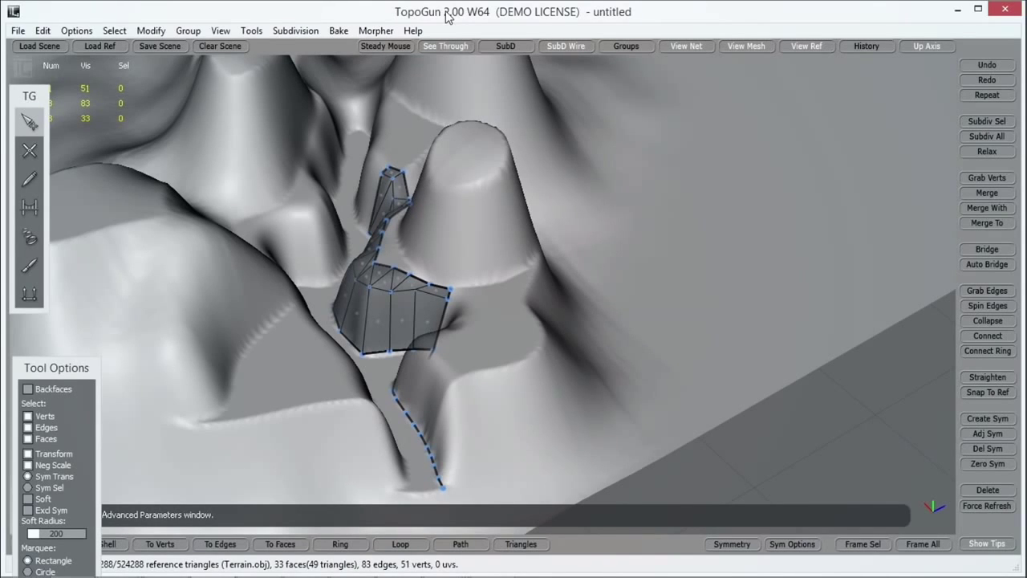
right_drag(458, 277, 500, 252)
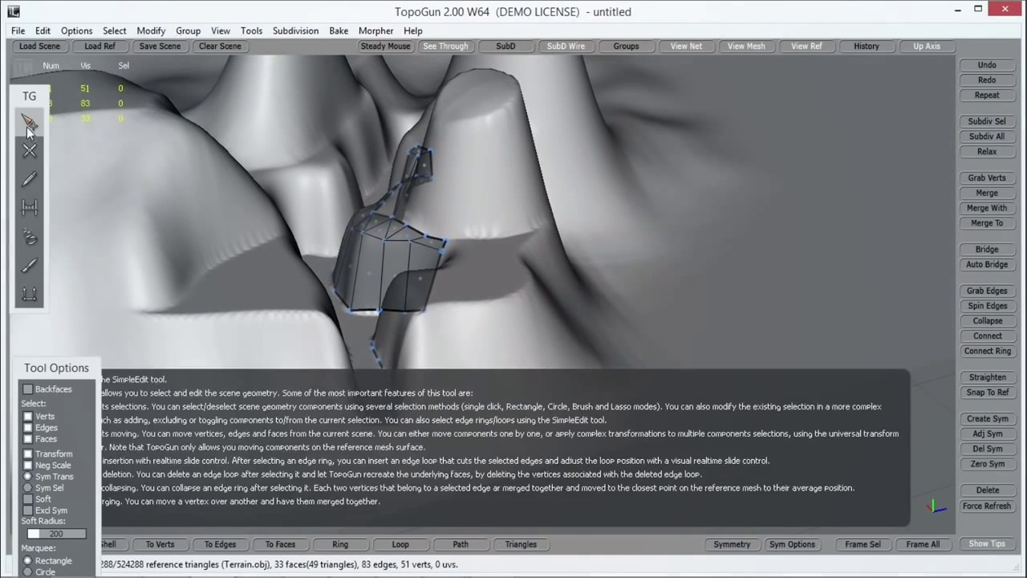
click(29, 150)
Step: Orbit toward the channel and place the first three vertices up its opposite side
mouse_move(377, 429)
right_down()
mouse_move(396, 441)
mouse_move(376, 447)
right_up()
scroll(373, 401, up, 5)
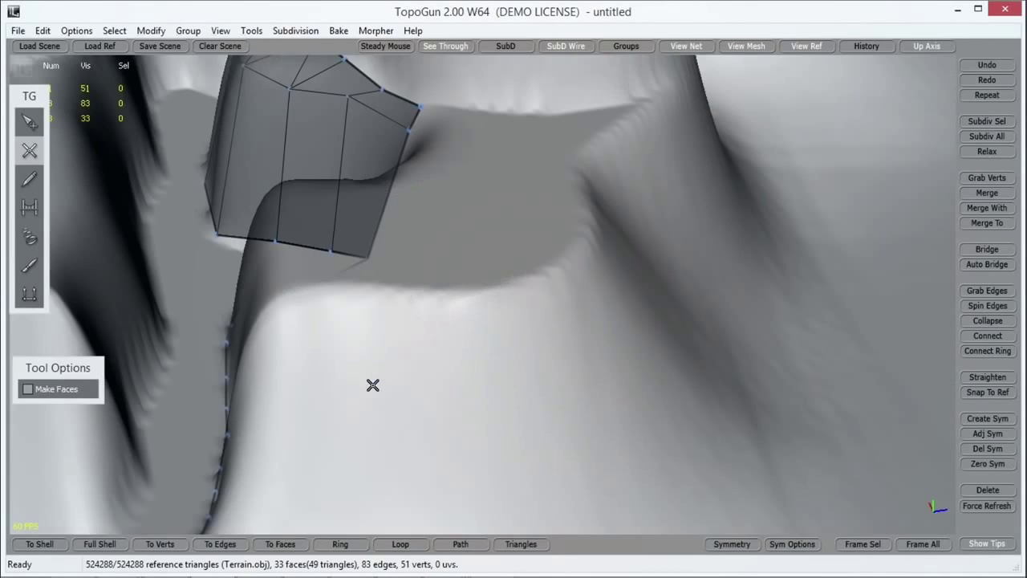
right_drag(309, 388, 328, 374)
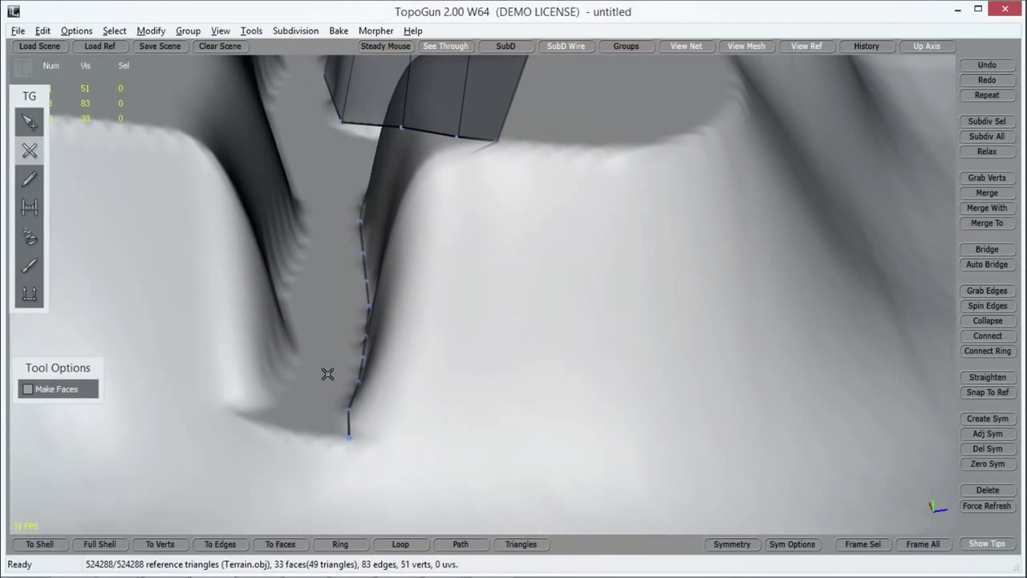
click(259, 413)
click(278, 382)
click(293, 348)
Step: Extend the new vertex chain to the channel top, parallel to the first, reaching 61 vertices
mouse_move(310, 324)
right_down()
mouse_move(305, 352)
mouse_move(277, 362)
right_up()
click(258, 399)
click(262, 373)
click(270, 350)
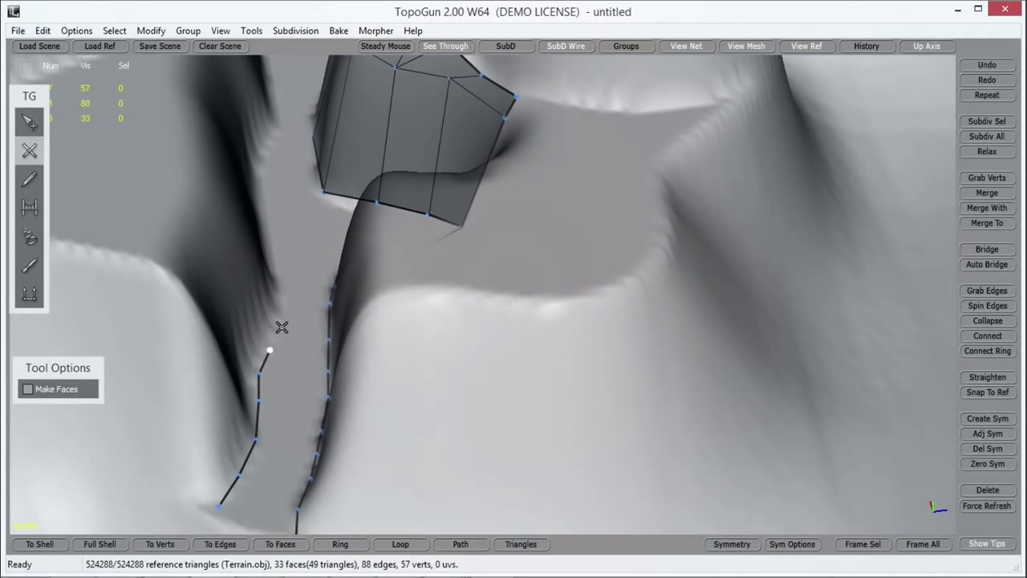
click(281, 319)
click(281, 289)
click(278, 266)
click(270, 237)
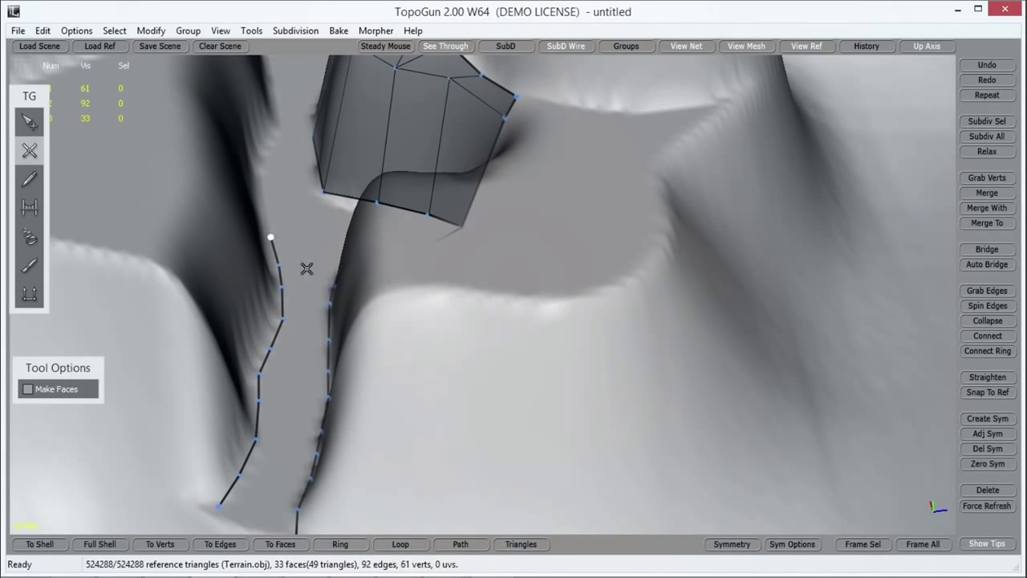
right_drag(379, 285, 377, 276)
click(29, 120)
Step: Bridge the bottom vertices of both chains and fill the first faces up the channel
click(29, 207)
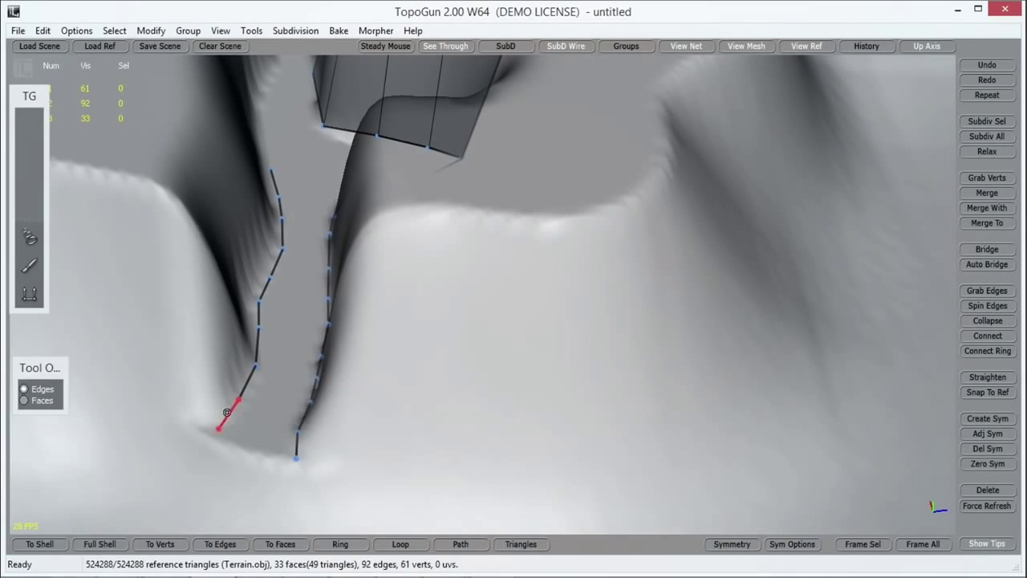
click(255, 437)
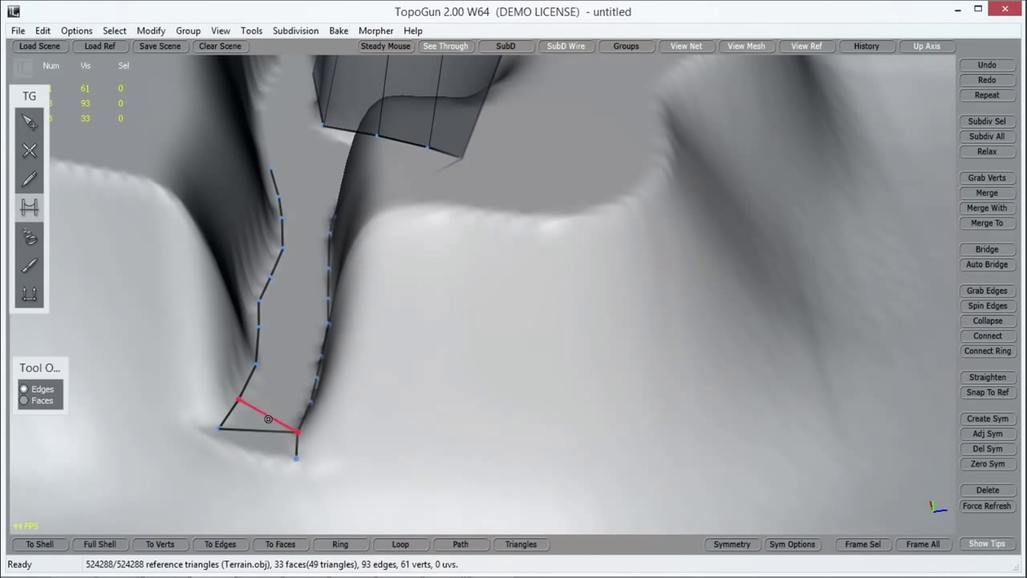
click(268, 418)
click(275, 399)
click(280, 373)
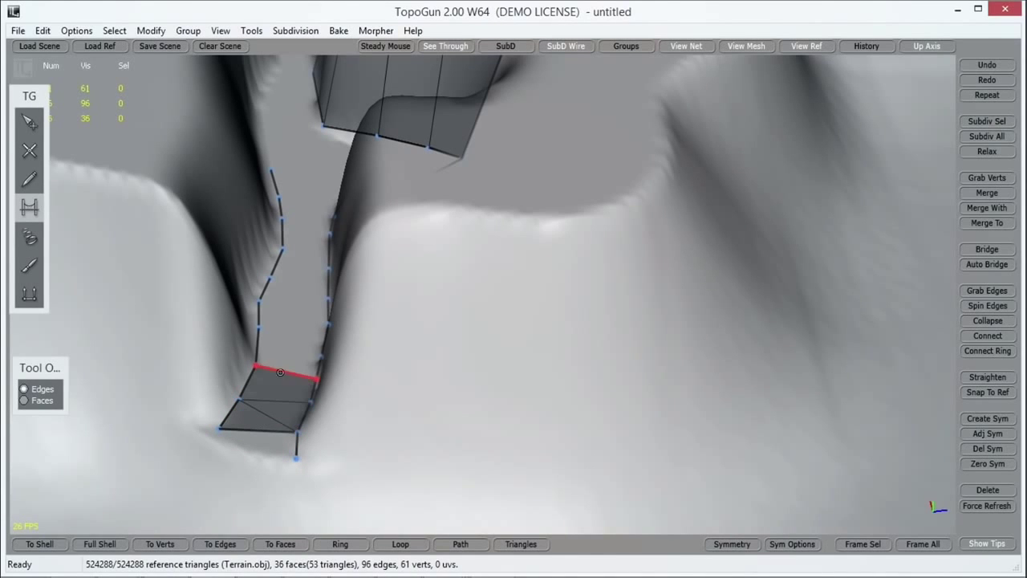
click(280, 373)
Step: Continue bridging face rows to the channel top, bringing the mesh to 43 faces
click(289, 331)
click(294, 300)
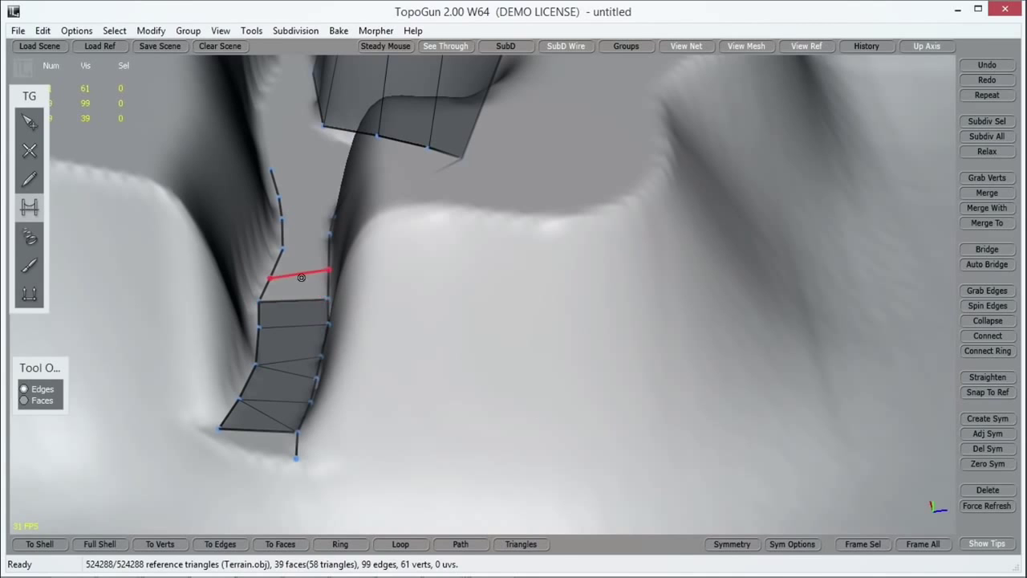
click(300, 276)
click(299, 257)
click(305, 237)
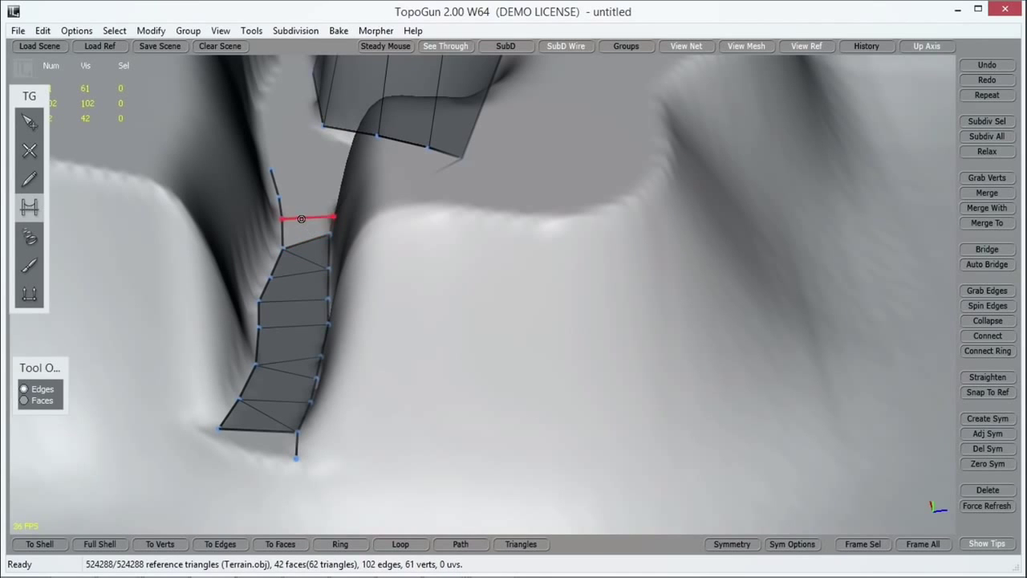
click(301, 218)
click(29, 121)
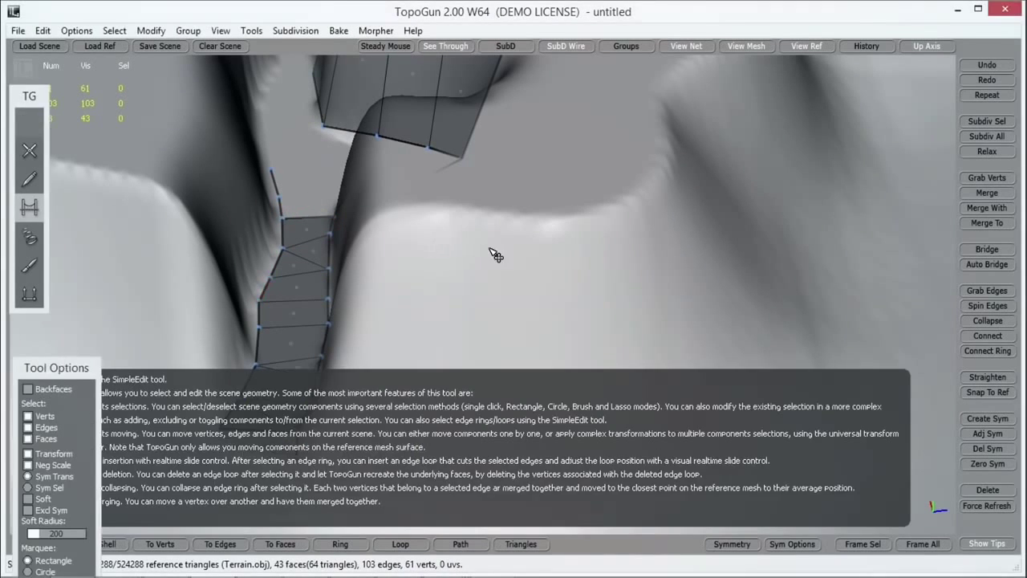
middle_drag(493, 254, 528, 303)
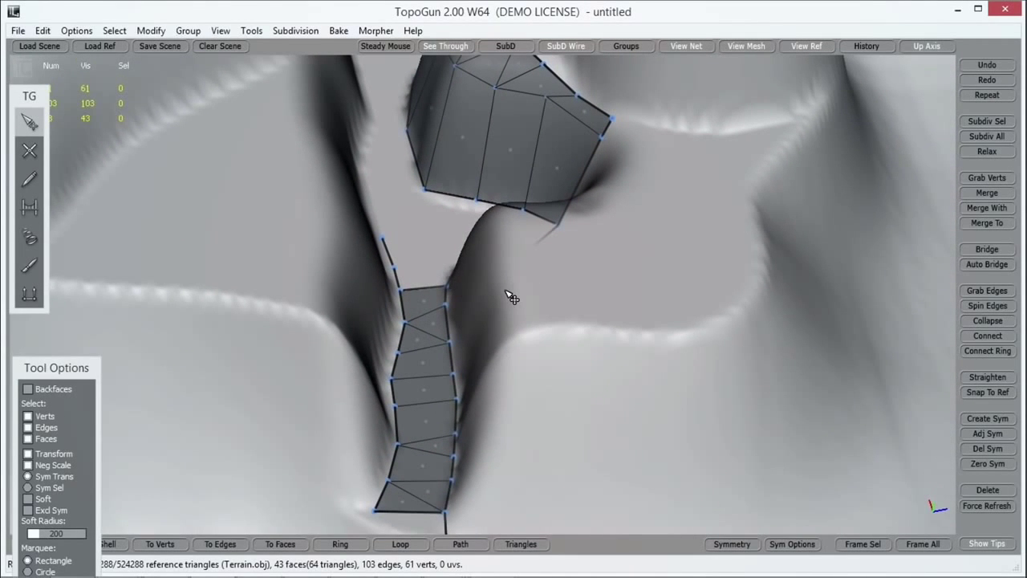
Step: Orbit and zoom around the terrain to review the 43-face strip, leaving SimpleCreate active
scroll(458, 323, down, 5)
middle_drag(458, 326, 499, 316)
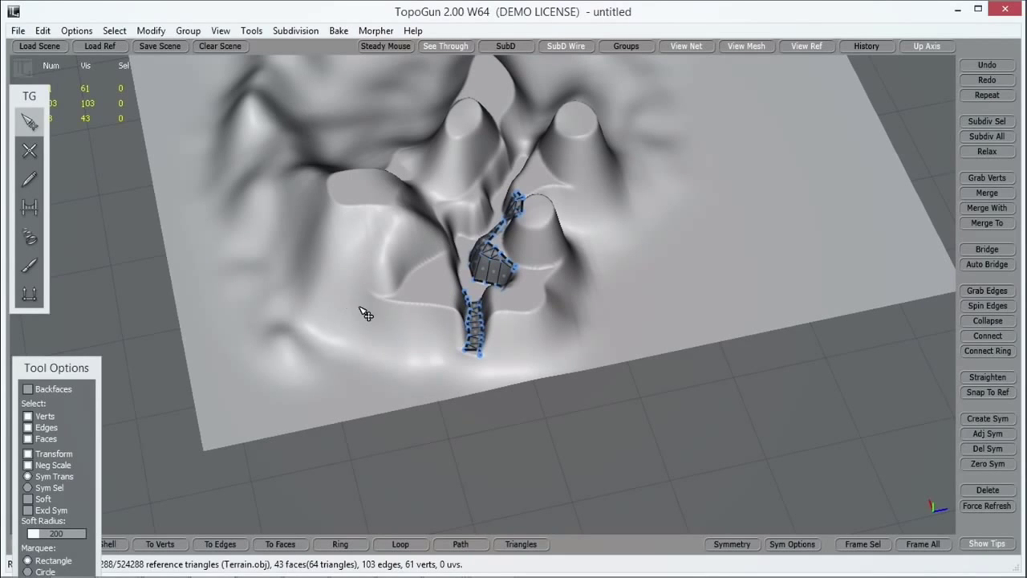
middle_drag(473, 308, 458, 307)
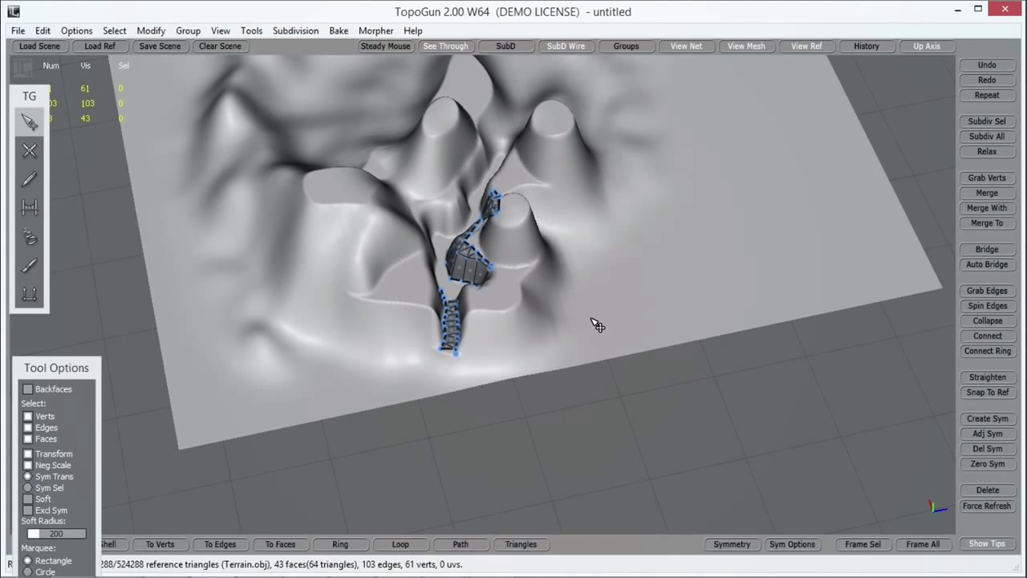
scroll(470, 339, up, 5)
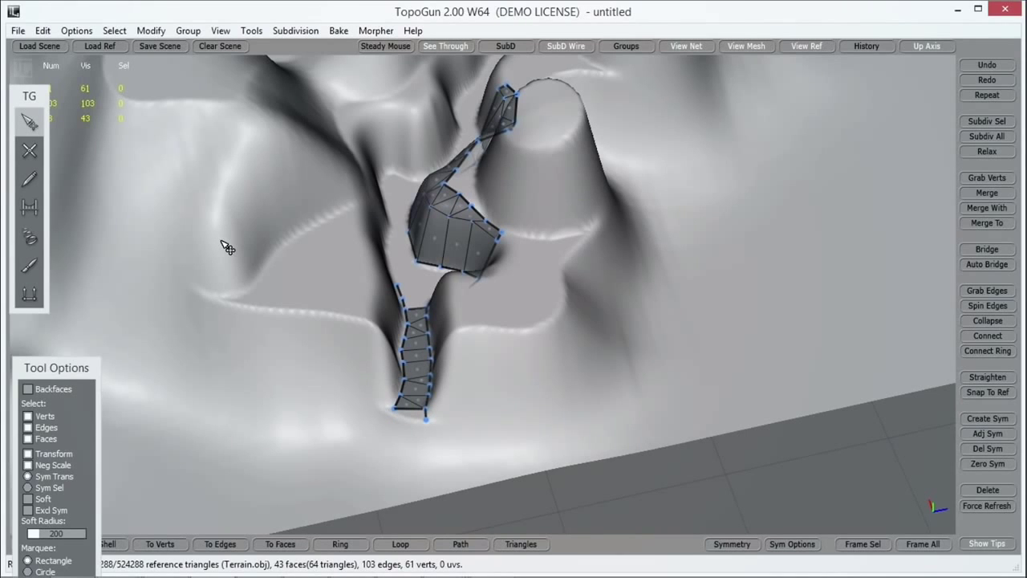
alt+drag(406, 292, 428, 284)
scroll(405, 277, up, 5)
key(w)
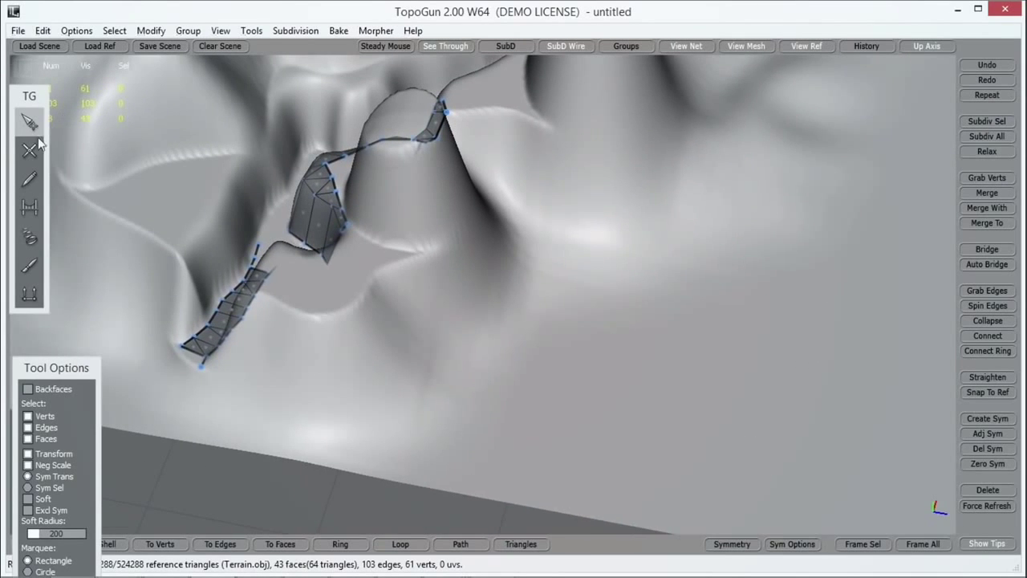
alt+drag(333, 294, 465, 324)
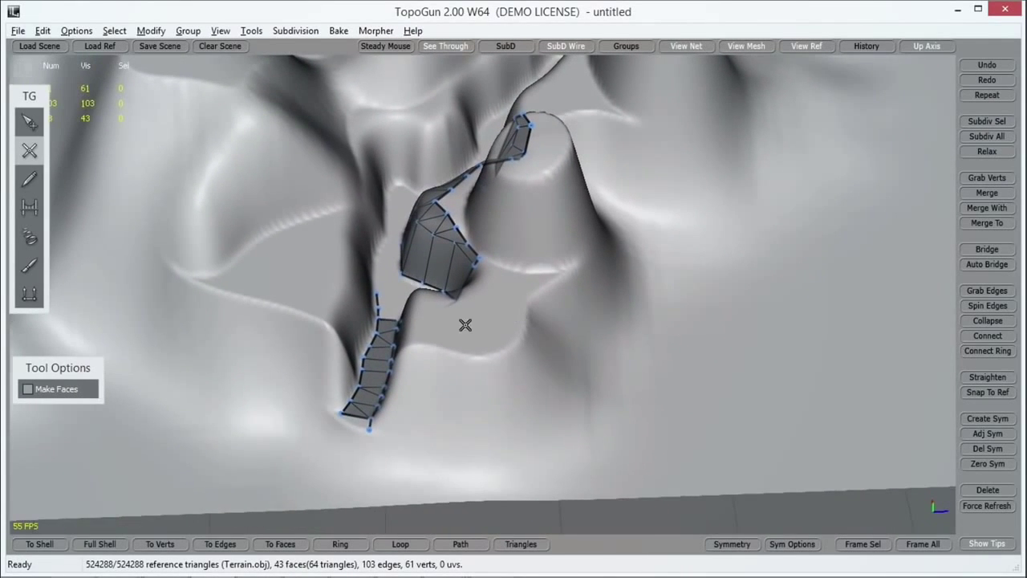
click(31, 122)
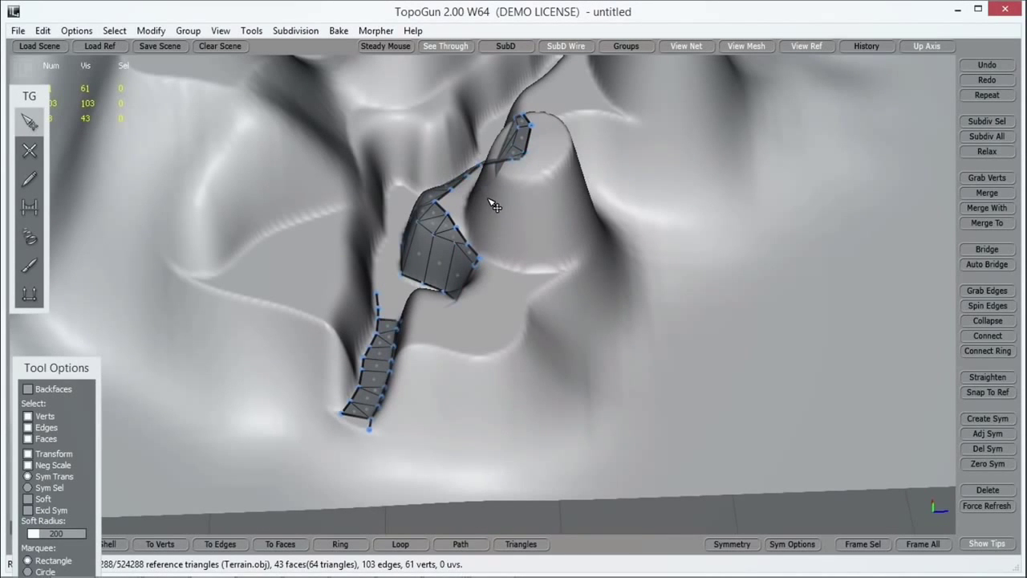
middle_drag(534, 256, 562, 241)
click(29, 150)
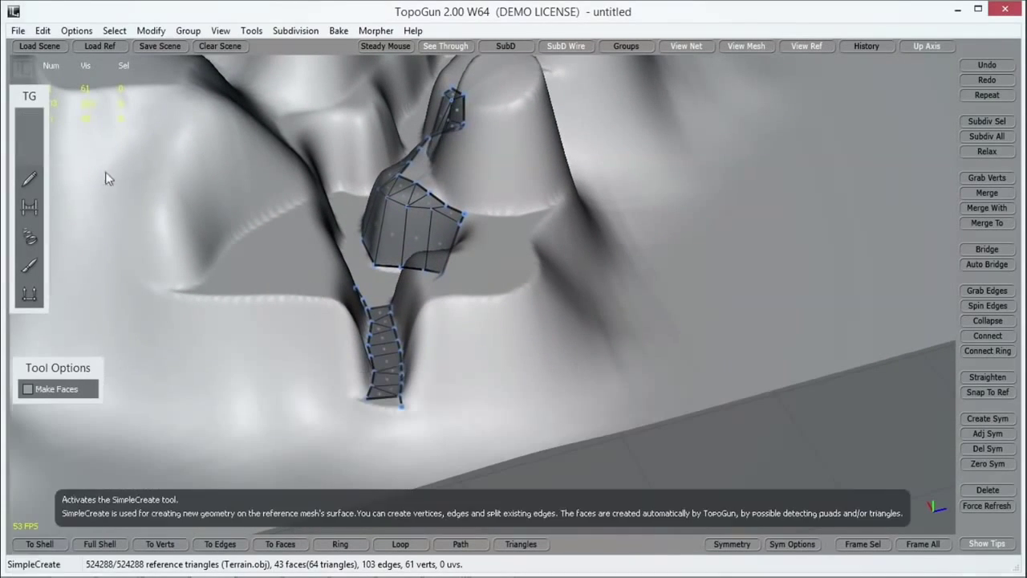
mouse_move(412, 388)
mouse_down()
mouse_move(433, 305)
mouse_move(515, 294)
mouse_move(535, 281)
mouse_move(534, 236)
mouse_move(572, 228)
mouse_up()
middle_drag(572, 227, 238, 275)
drag(238, 275, 336, 228)
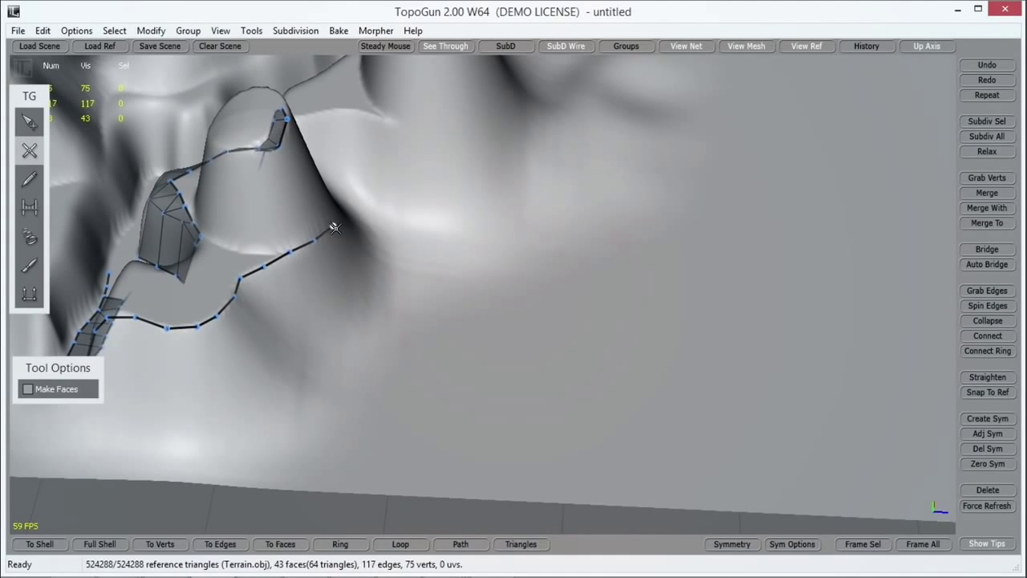
middle_drag(336, 228, 441, 337)
key(q)
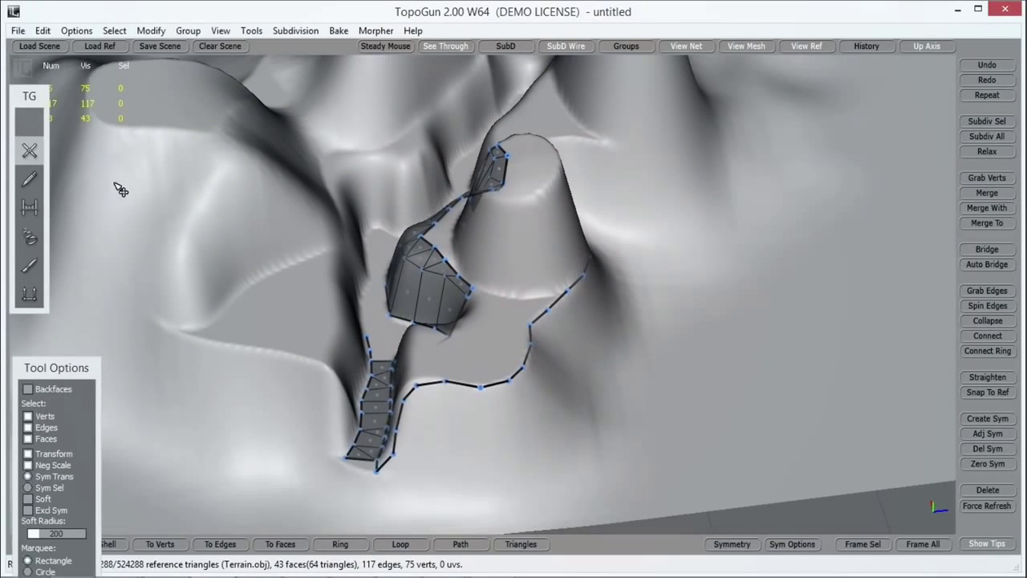
middle_drag(473, 256, 474, 317)
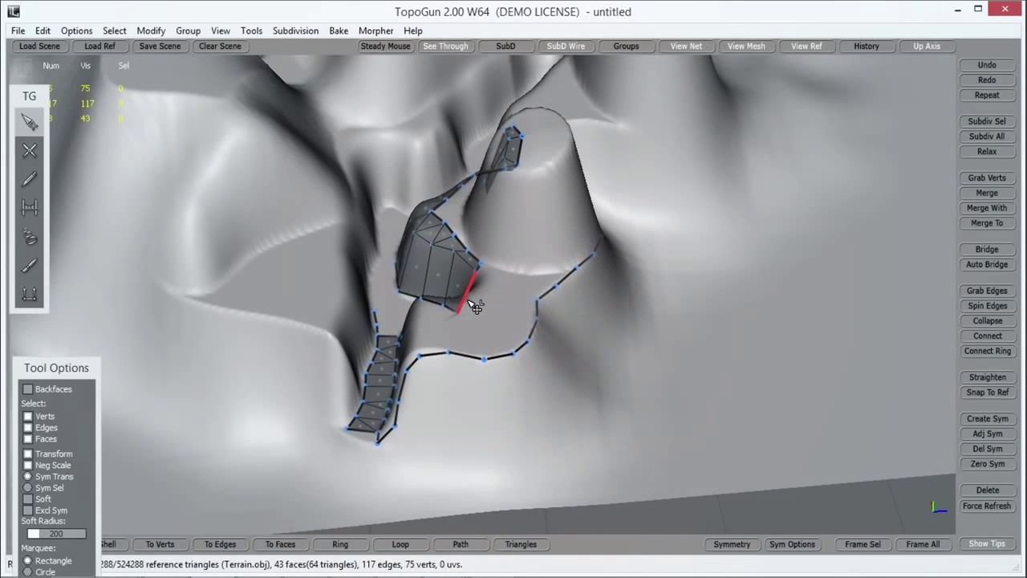
middle_drag(553, 70, 653, 221)
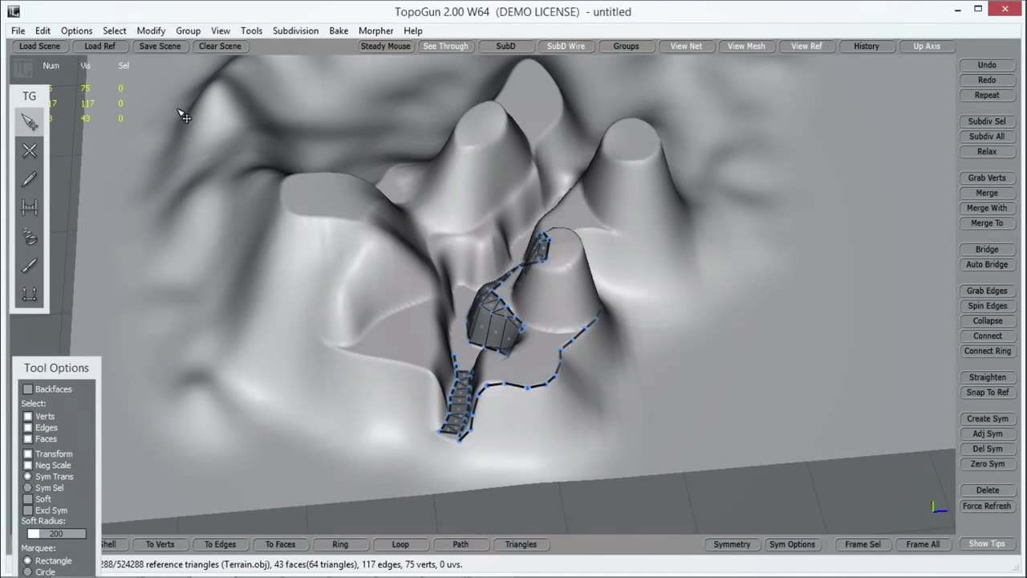
Step: Start a new vertex chain on the terrain's left and run it down toward the lower right
click(29, 150)
click(144, 237)
click(146, 275)
click(188, 283)
click(206, 319)
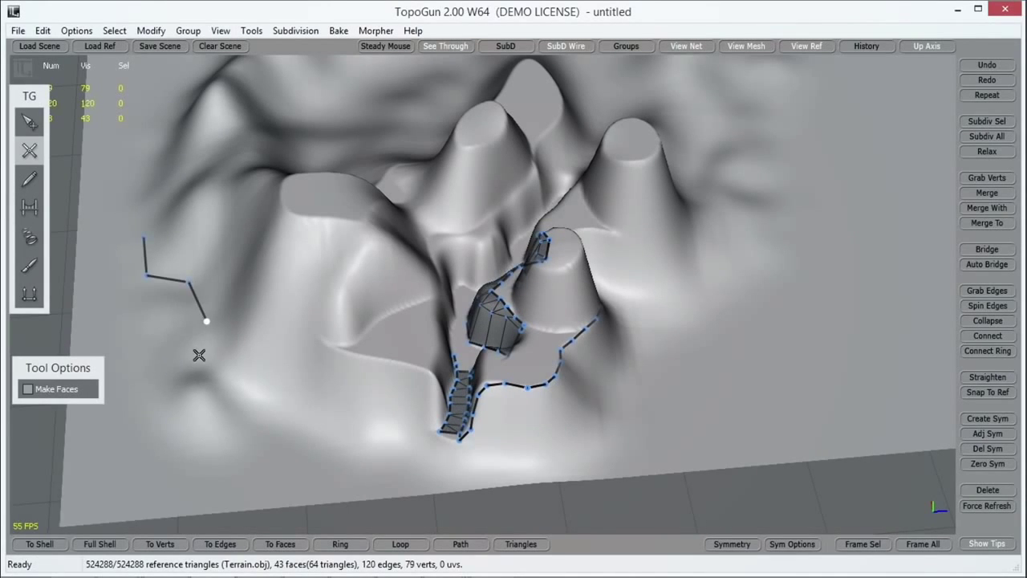
click(200, 355)
click(245, 391)
click(309, 414)
click(341, 445)
Step: Extend the chain along the terrain's bottom edge and up its right side
click(394, 458)
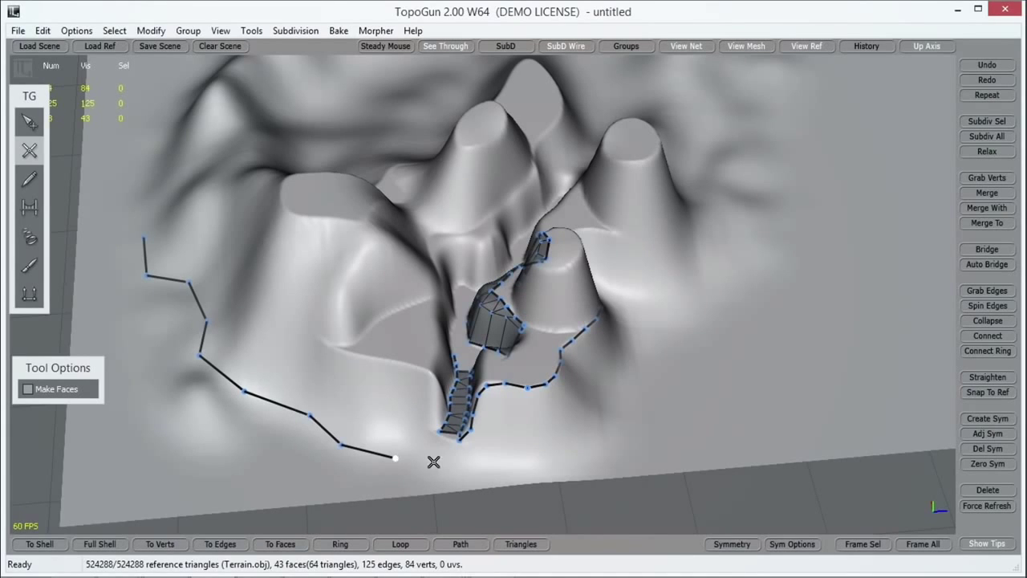
click(435, 460)
click(479, 466)
click(551, 458)
click(628, 441)
click(615, 388)
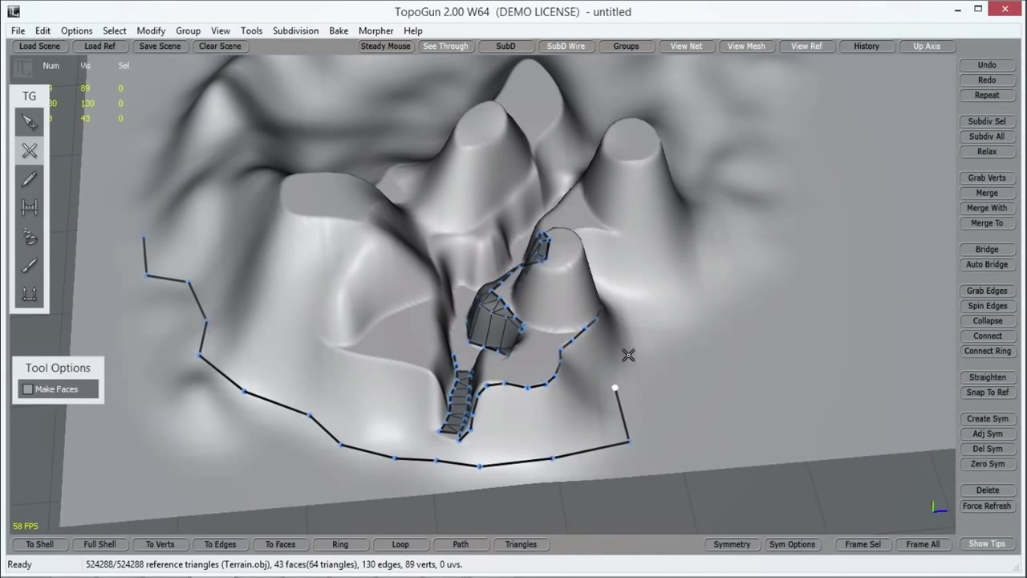
click(633, 348)
click(661, 319)
click(688, 281)
click(719, 256)
click(723, 218)
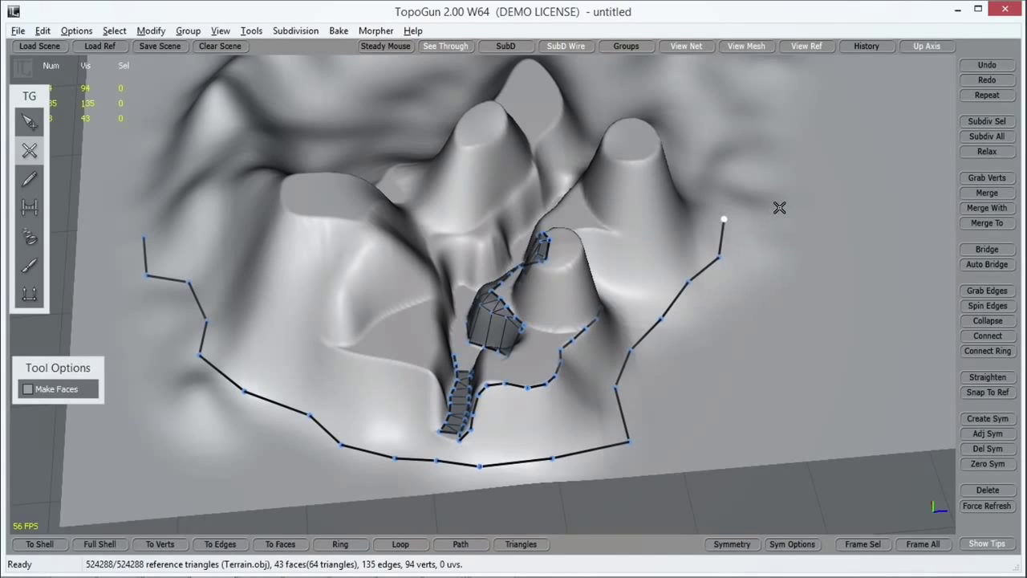
Step: Carry the chain across the top and along the far edge, raising its last vertex
mouse_move(779, 207)
right_down()
mouse_move(750, 268)
mouse_move(690, 267)
right_up()
click(638, 267)
click(622, 207)
click(604, 154)
click(526, 130)
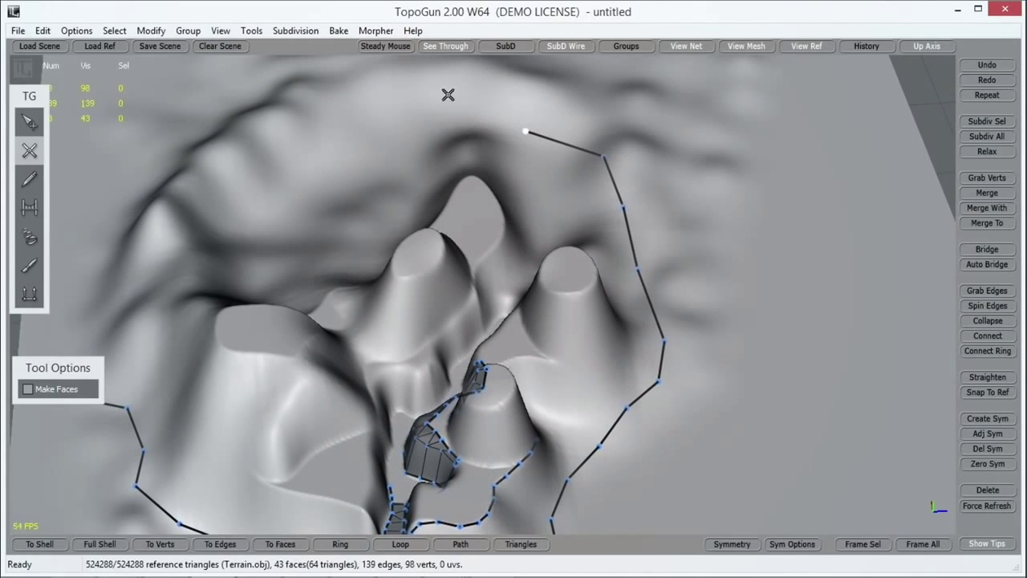
click(345, 107)
click(204, 217)
mouse_move(330, 187)
right_down()
mouse_move(392, 207)
mouse_move(289, 252)
right_up()
click(281, 257)
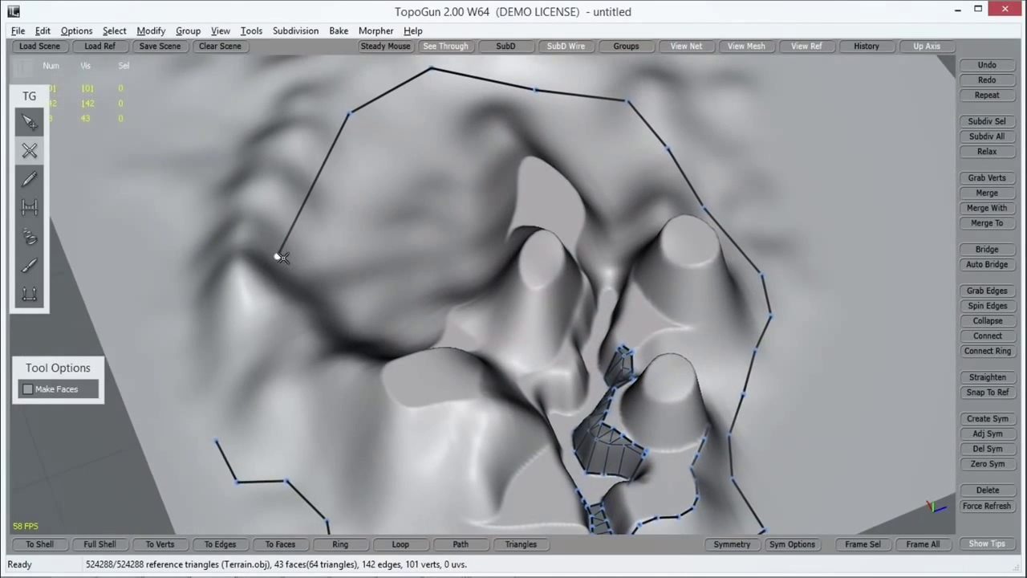
mouse_move(277, 255)
mouse_down()
mouse_move(315, 163)
mouse_move(282, 151)
mouse_up()
Step: Run the chain down the left side and close the loop onto its start vertex, reaching 106 vertices
click(239, 182)
click(203, 215)
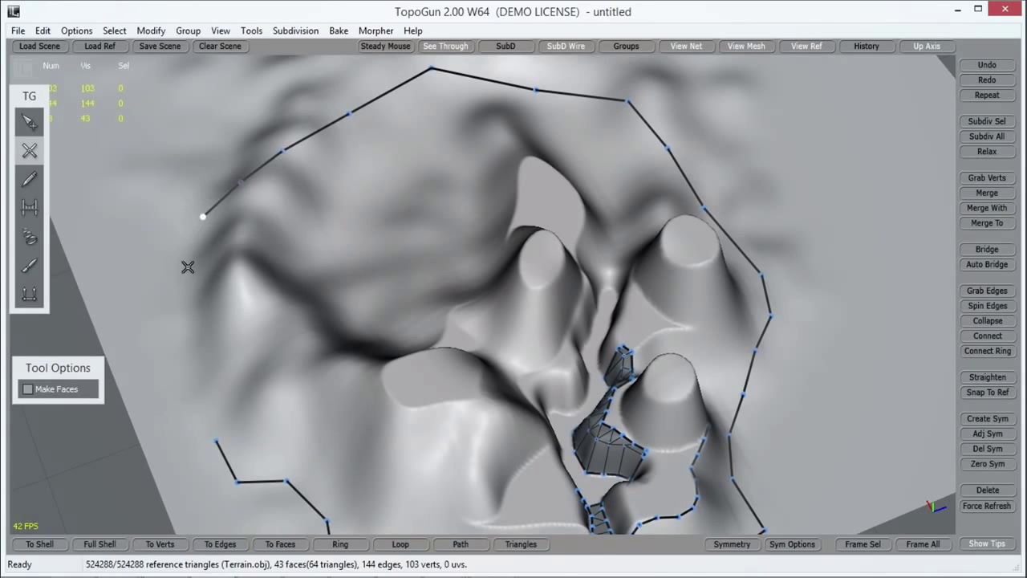
click(186, 279)
click(187, 357)
click(216, 440)
click(202, 406)
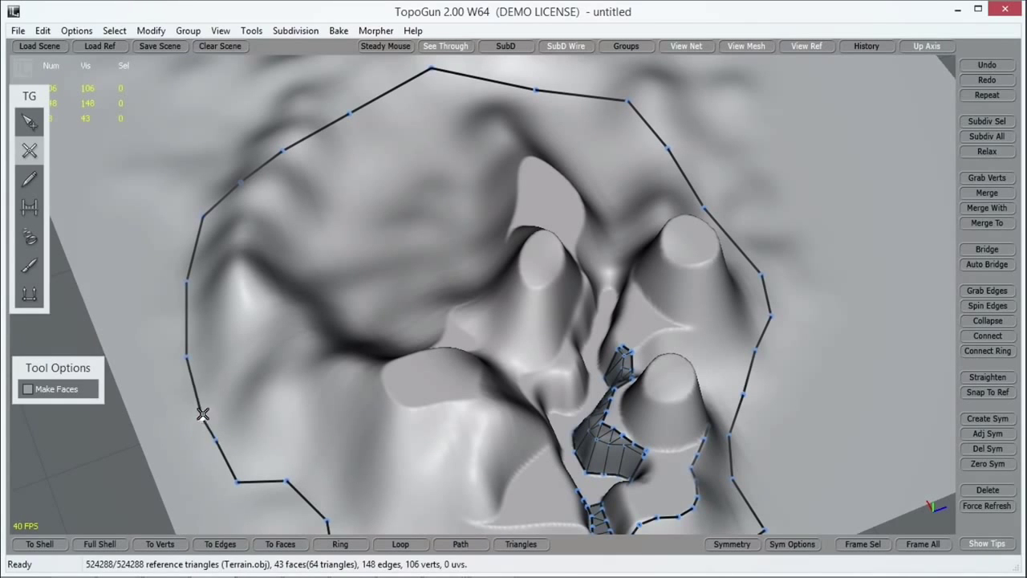
right_drag(826, 426, 655, 384)
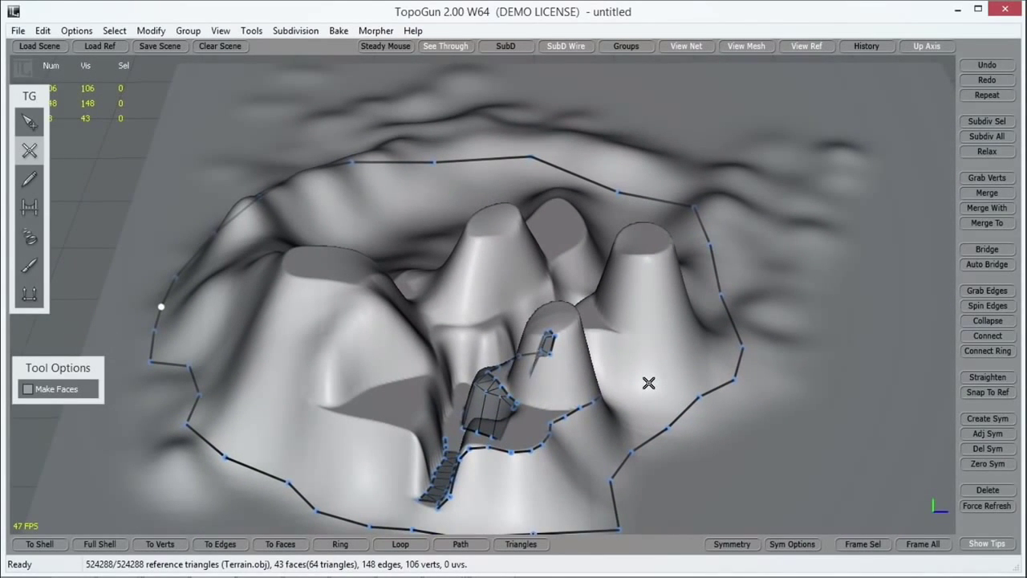
Step: Show the File menu's Save Scene command, then dismiss the menu
click(18, 30)
mouse_move(43, 30)
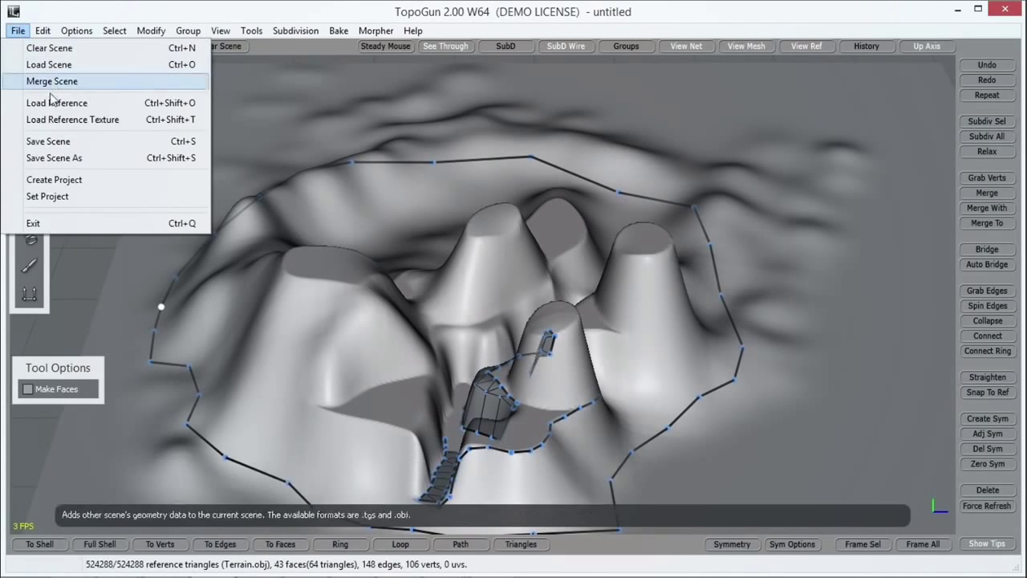
click(76, 141)
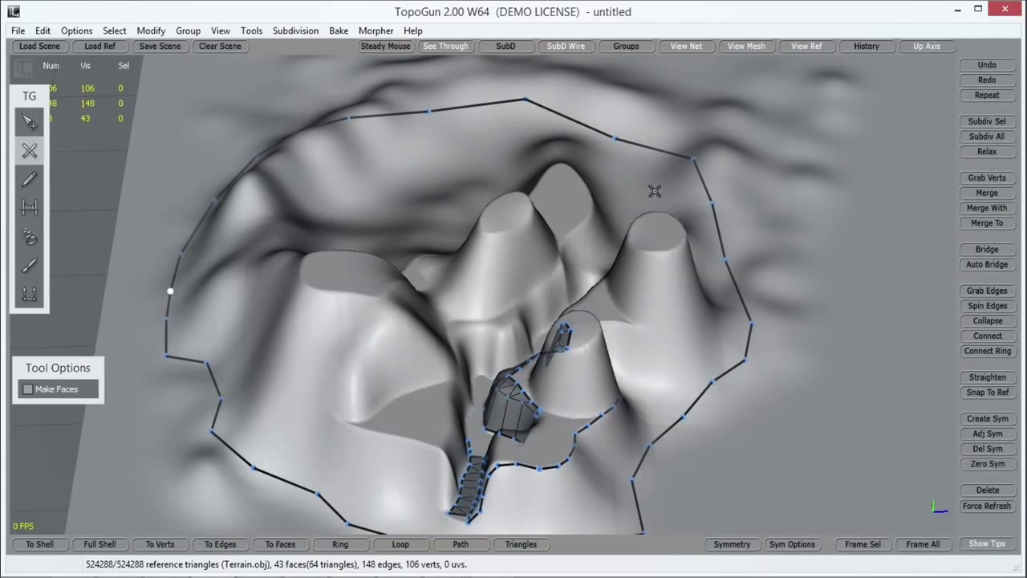
Step: Orbit around the retopology mesh to inspect it
mouse_move(708, 222)
alt+mouse_down()
mouse_move(710, 241)
mouse_move(713, 209)
alt+mouse_up()
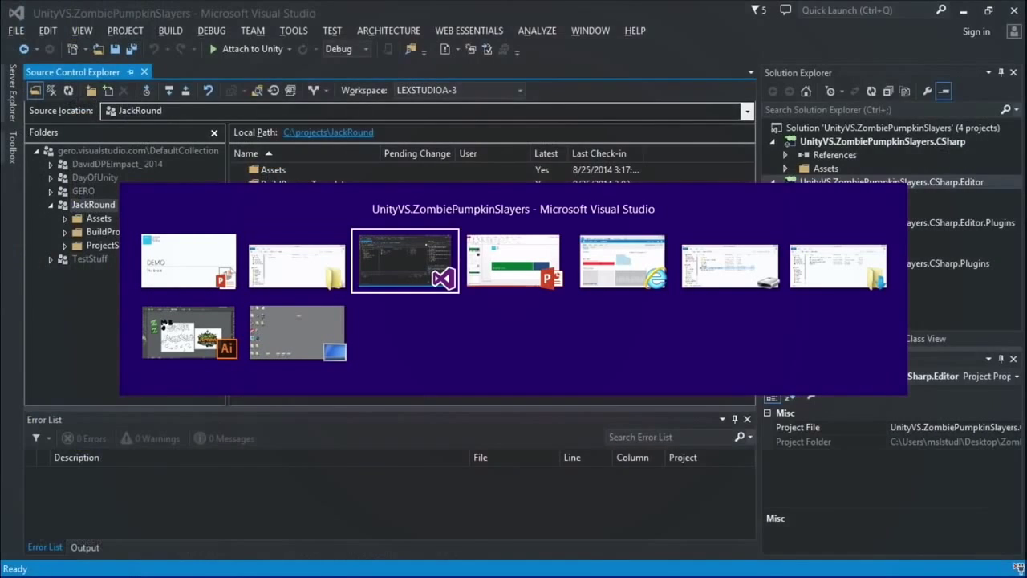
key(alt+Tab)
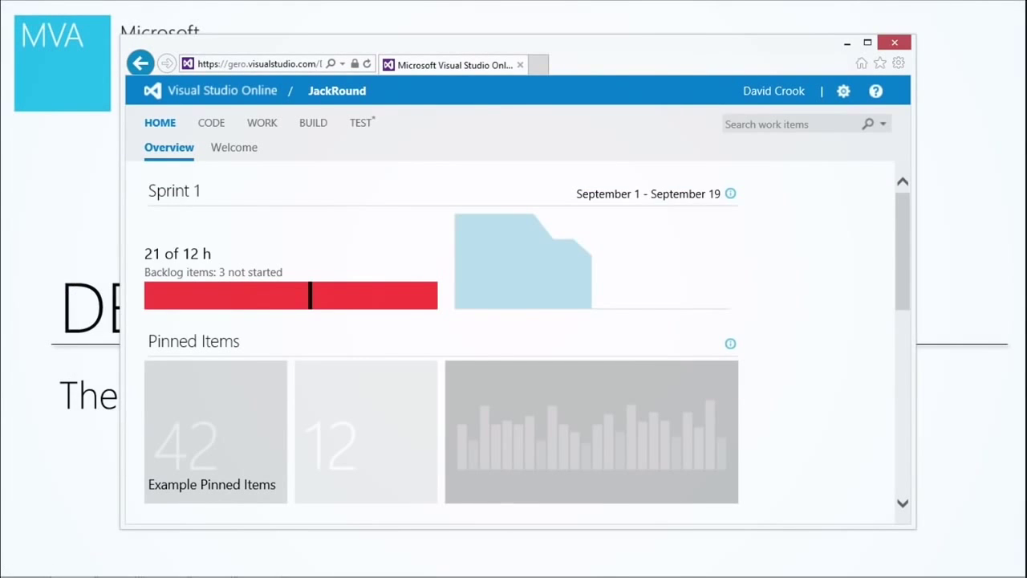
Step: Switch to Internet Explorer and maximize the JackRound Visual Studio Online page
double_click(660, 49)
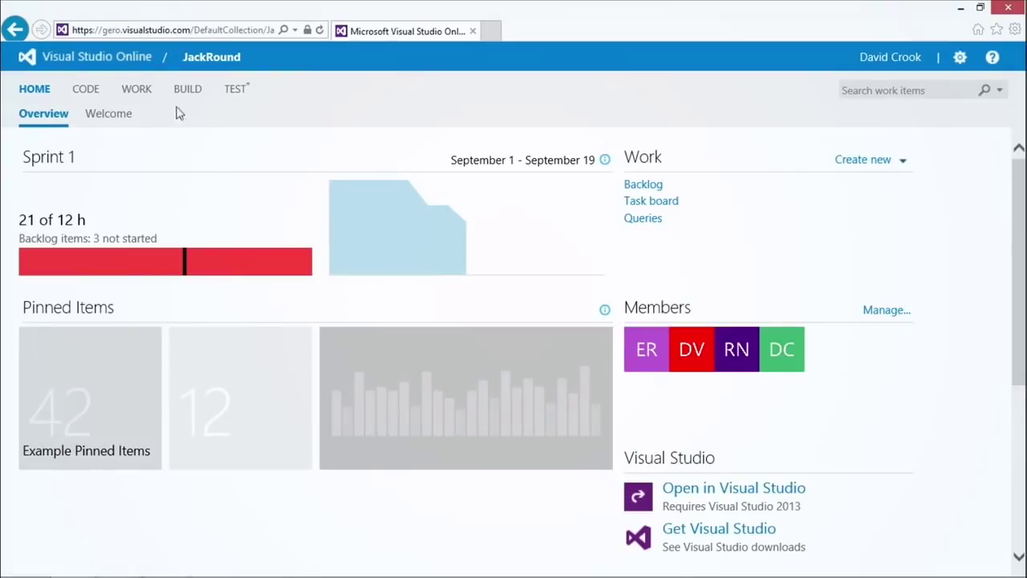
Step: Go to WORK, select Sprint 1 under Current, and view its tasks on the Board
click(137, 91)
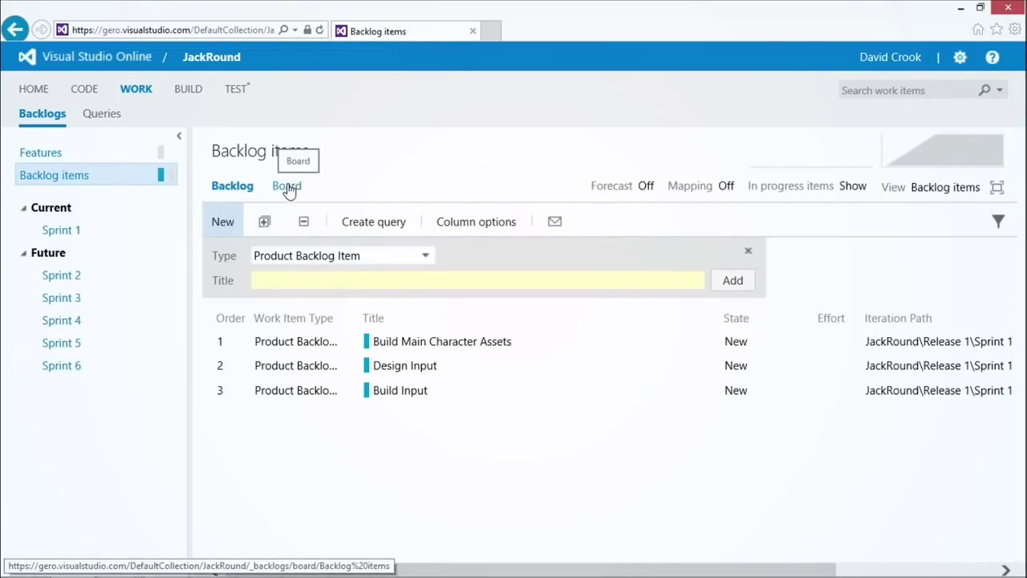
click(66, 233)
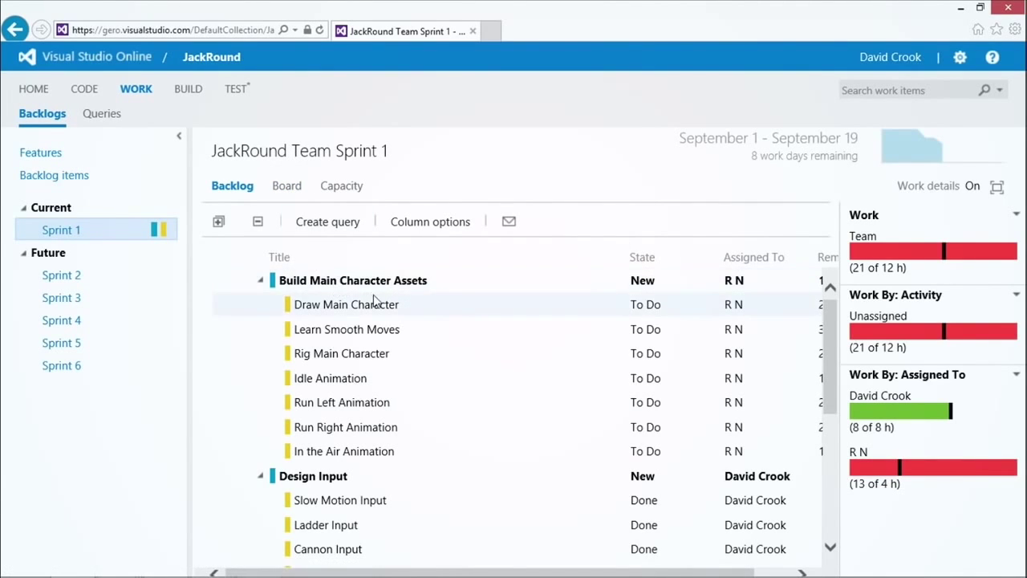
click(287, 187)
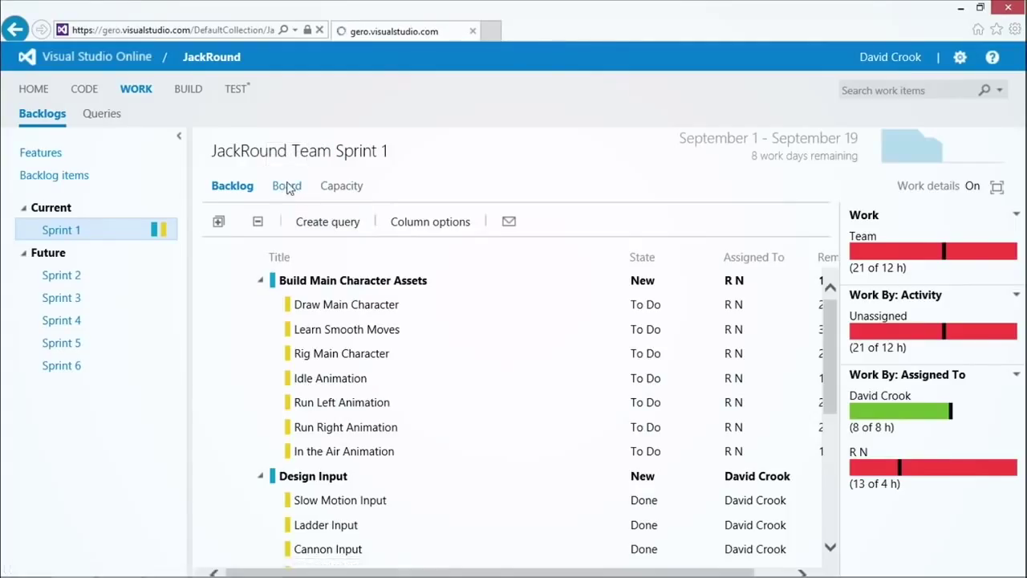